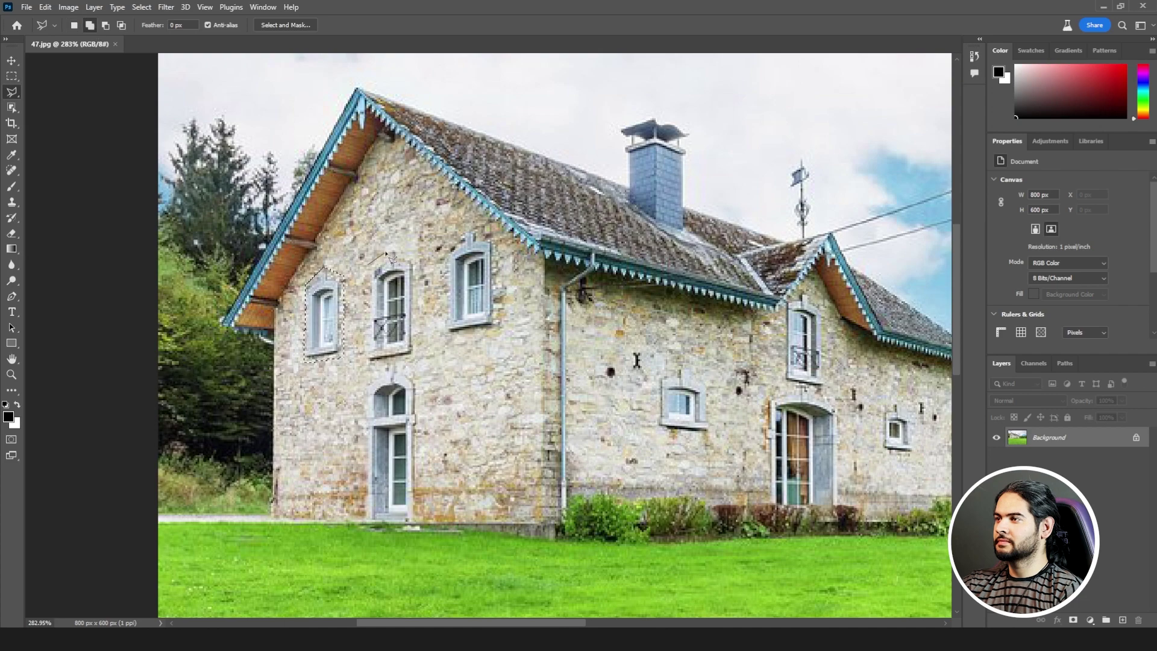
Add the middle upper window on the gable wall to the selection with a Polygonal Lasso outline that peaks above the frame
click(365, 268)
click(391, 244)
click(416, 256)
click(416, 355)
click(365, 357)
click(365, 269)
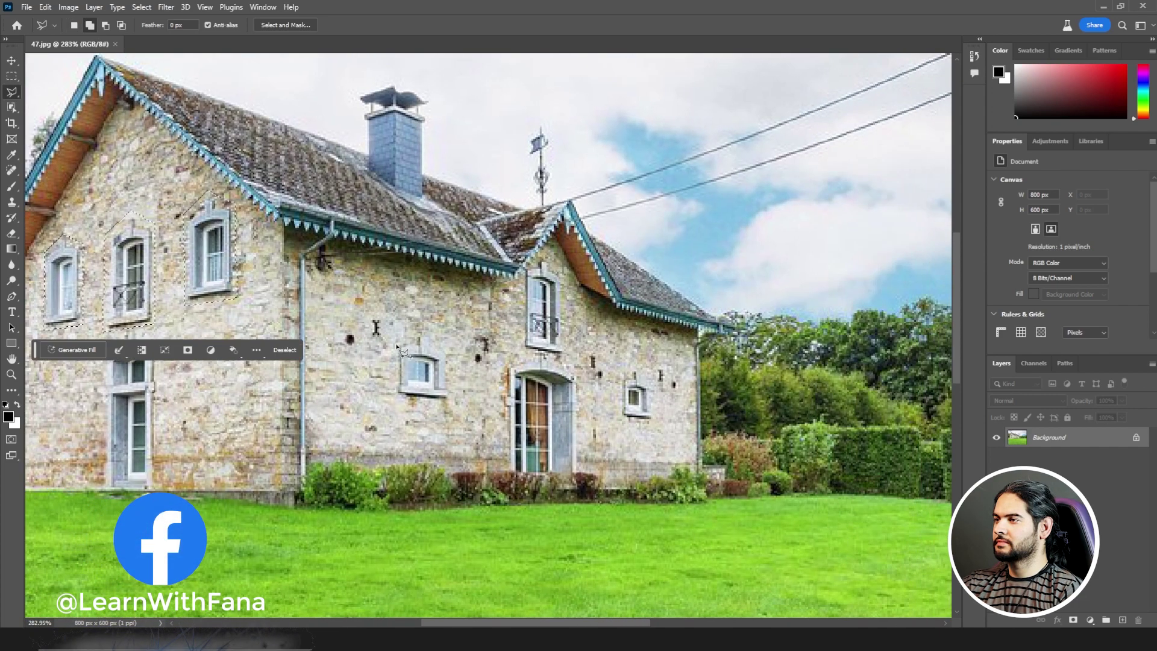
Add the small lower window near the drainpipe on the long side wall to the selection with a peaked polygonal outline
click(398, 345)
click(420, 328)
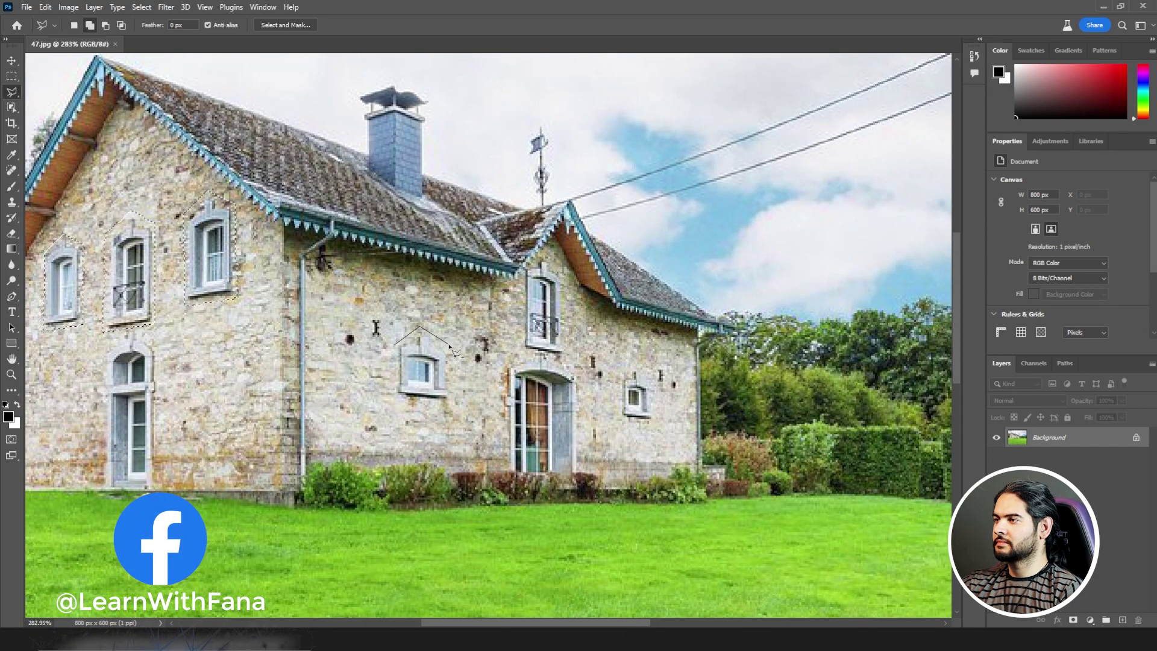
click(449, 343)
click(449, 398)
click(398, 401)
click(398, 344)
Add the upper window above the side wall's door to the selection with a peaked polygonal outline
click(542, 262)
click(562, 274)
click(565, 353)
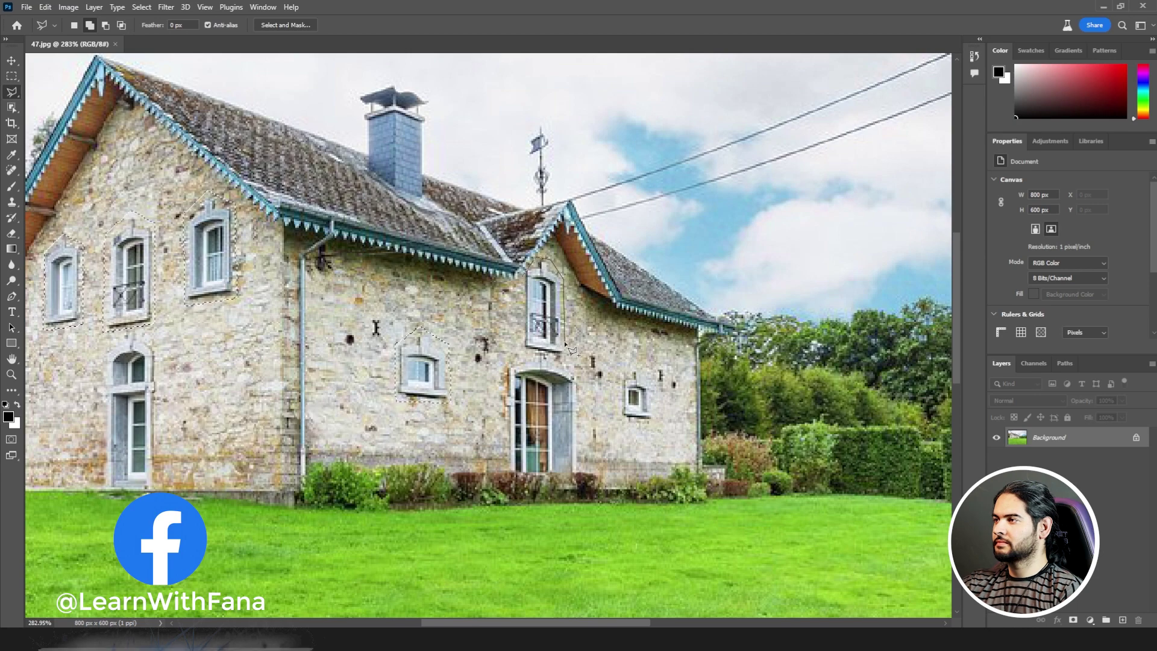
click(524, 353)
click(524, 274)
click(542, 261)
Add the small window at the far end of the side wall to the selection with a peaked polygonal outline
click(618, 376)
click(635, 361)
click(654, 386)
click(651, 419)
click(621, 417)
click(618, 376)
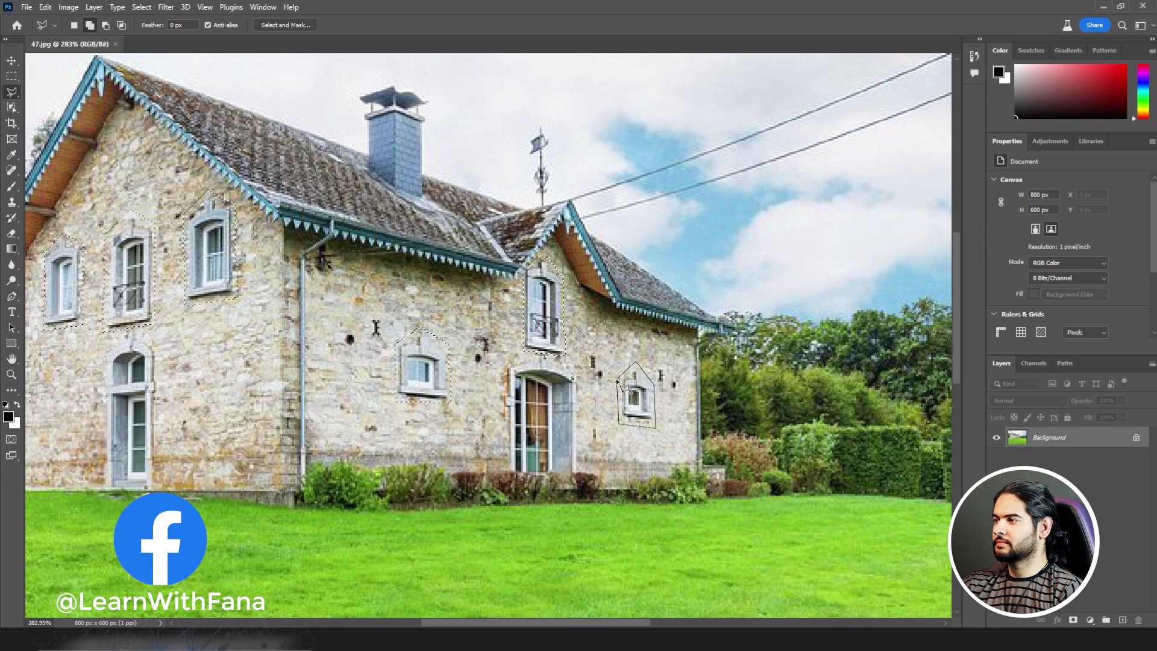
Generate a fill for the selected windows with the prompt "modern windows with reflective class" and choose the third variation
scroll(623, 398, down, 1)
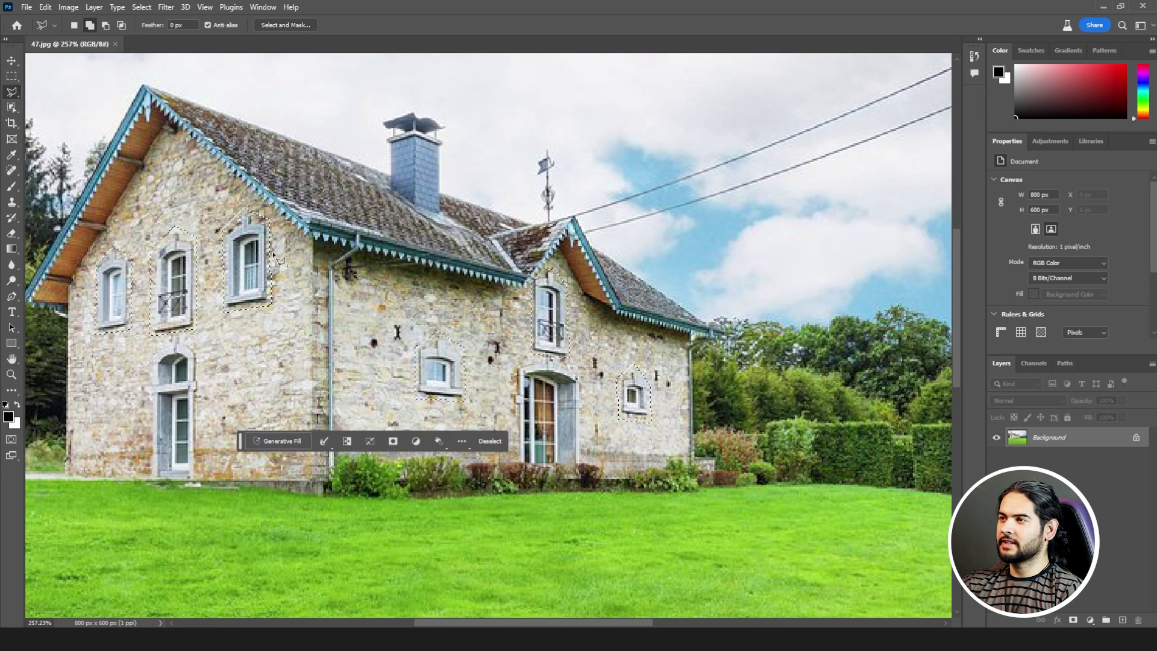
click(269, 443)
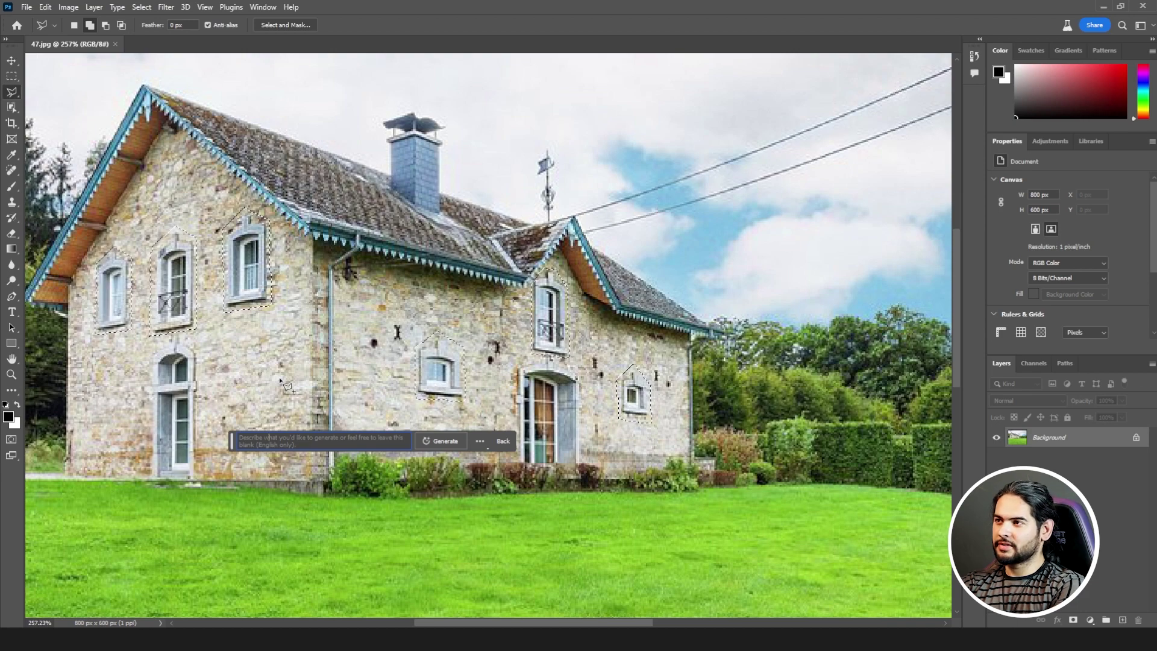
text(modern windows with reflective class)
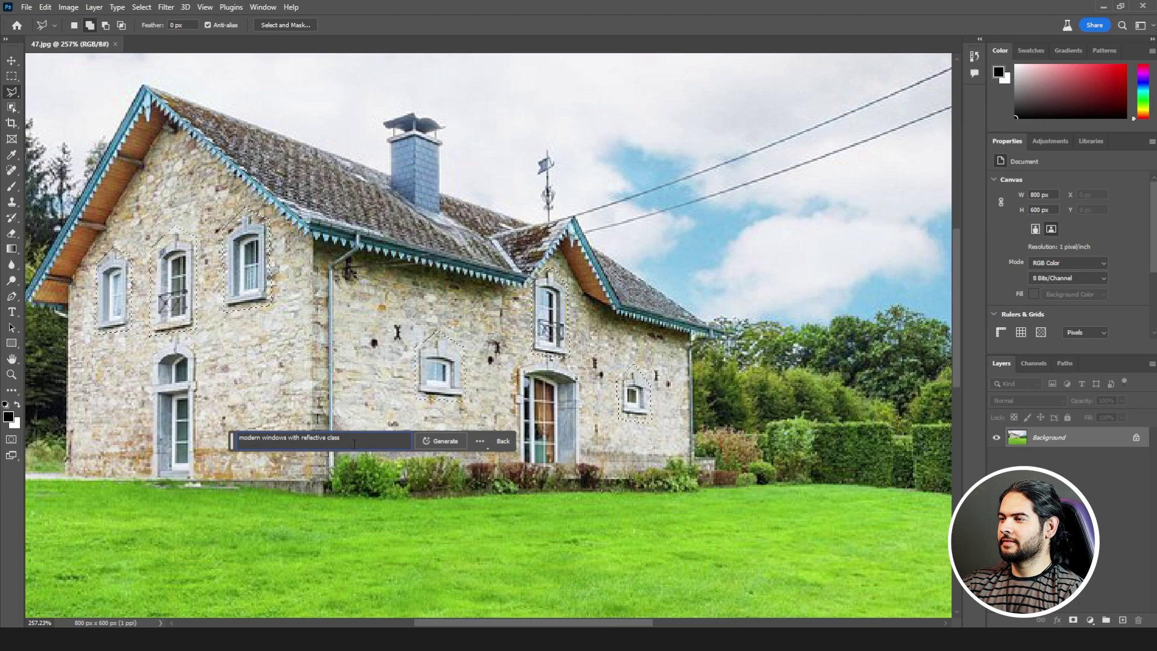
click(442, 444)
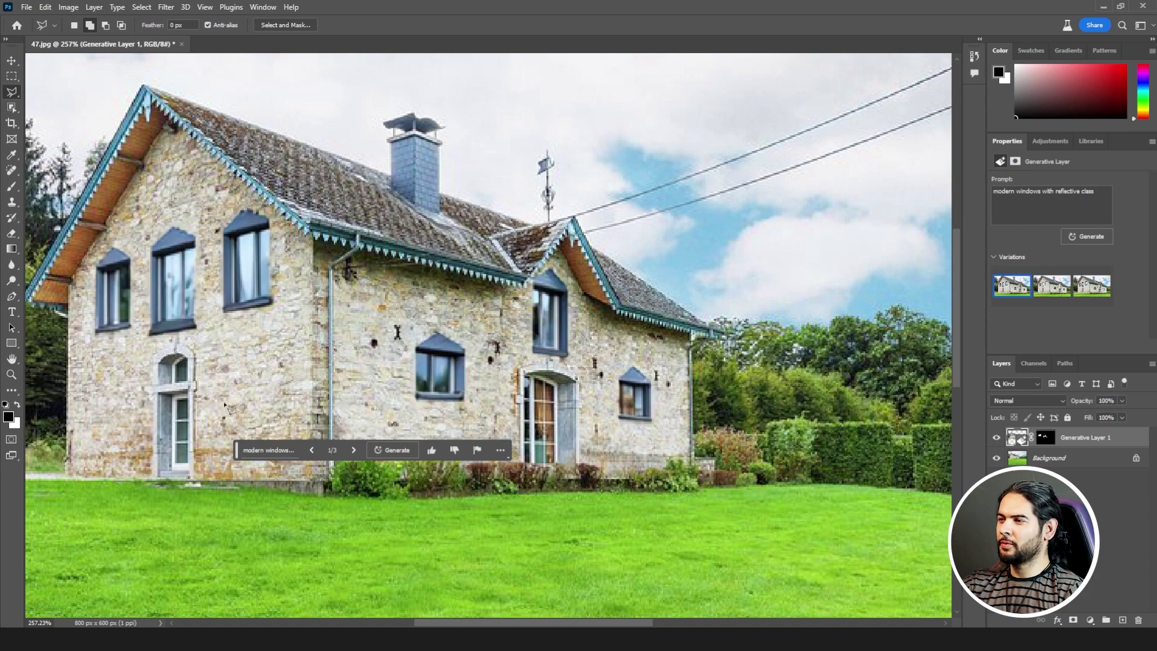
click(353, 450)
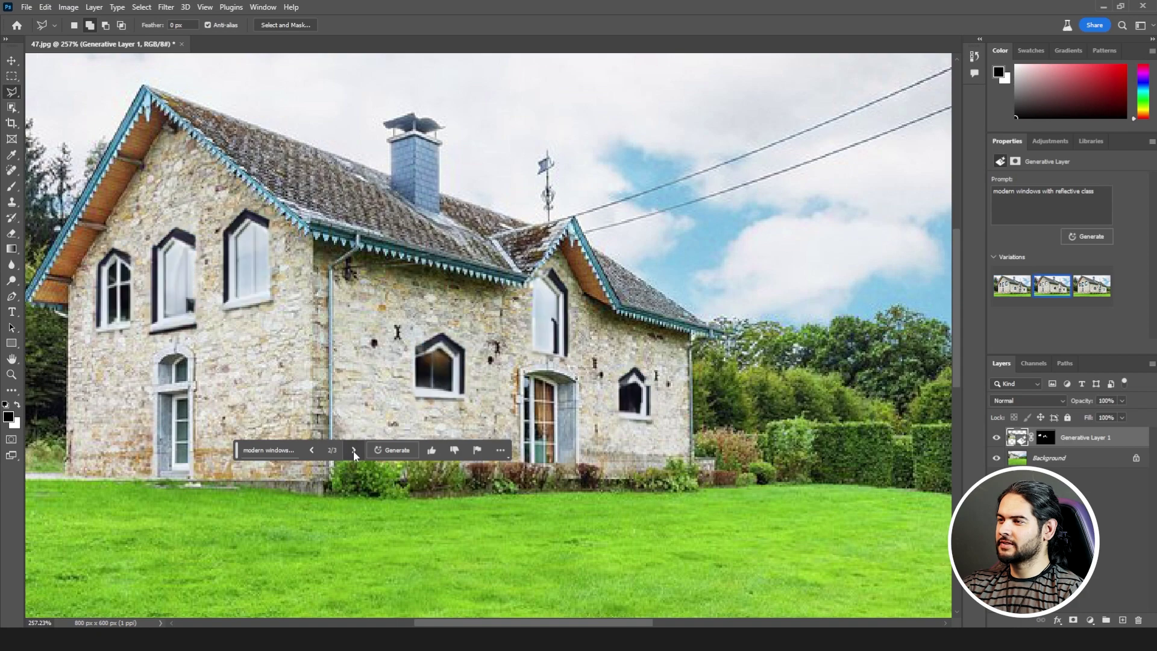
click(353, 450)
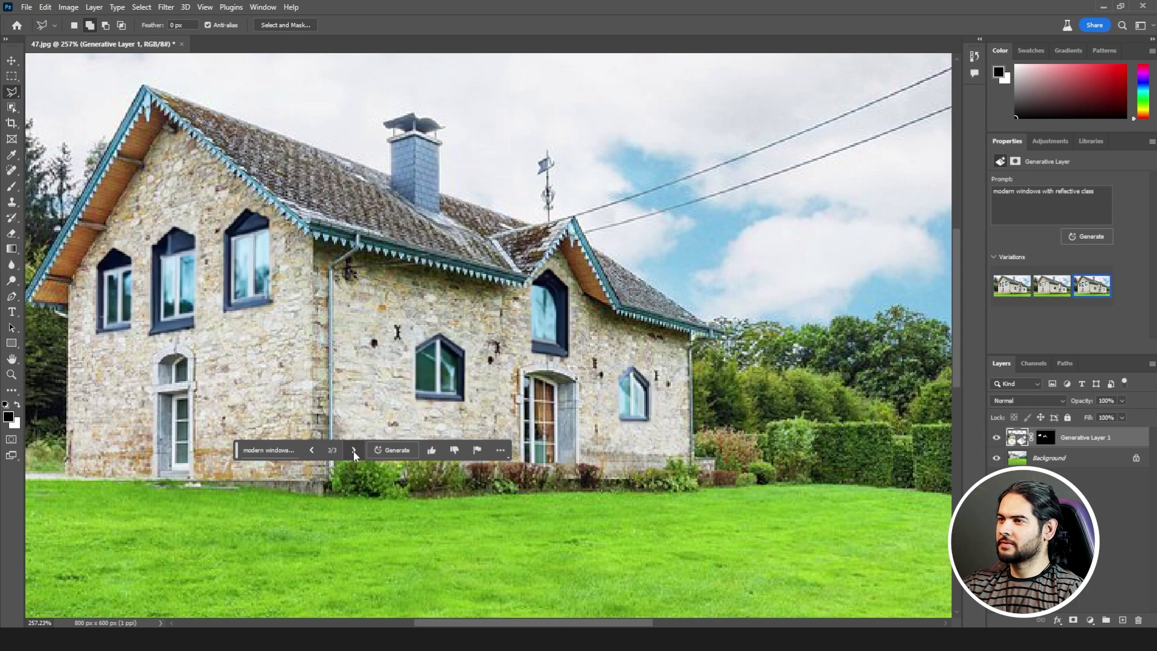
Outline the gable wall's door, including its arched frame, with the Polygonal Lasso
click(154, 360)
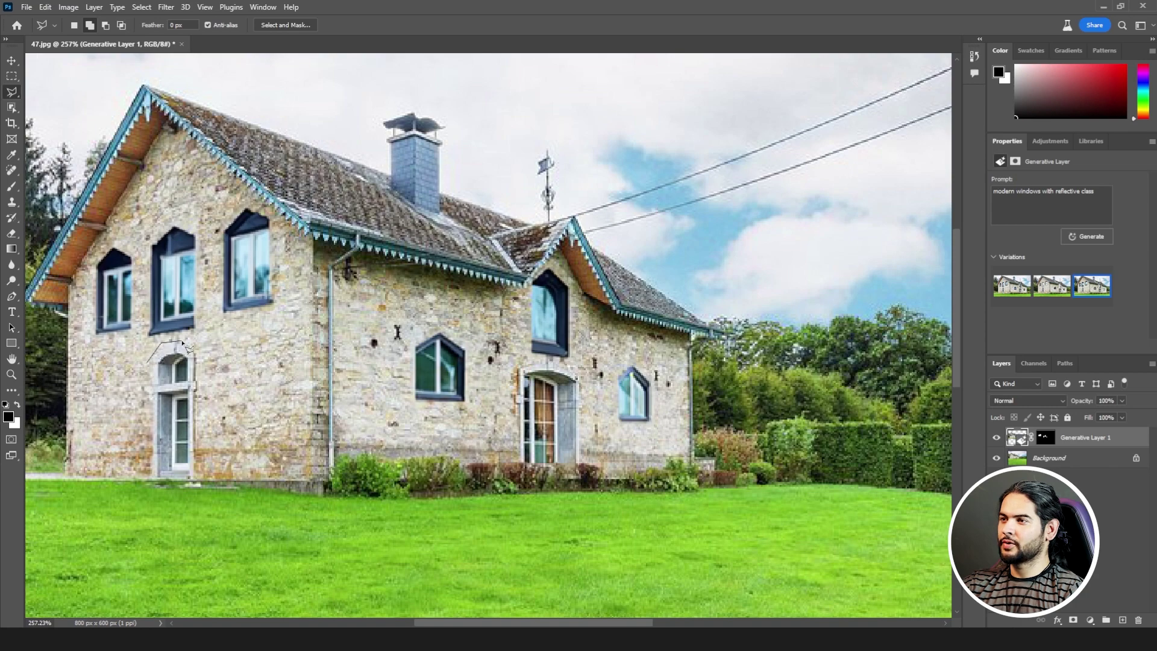
click(196, 344)
click(195, 479)
click(150, 479)
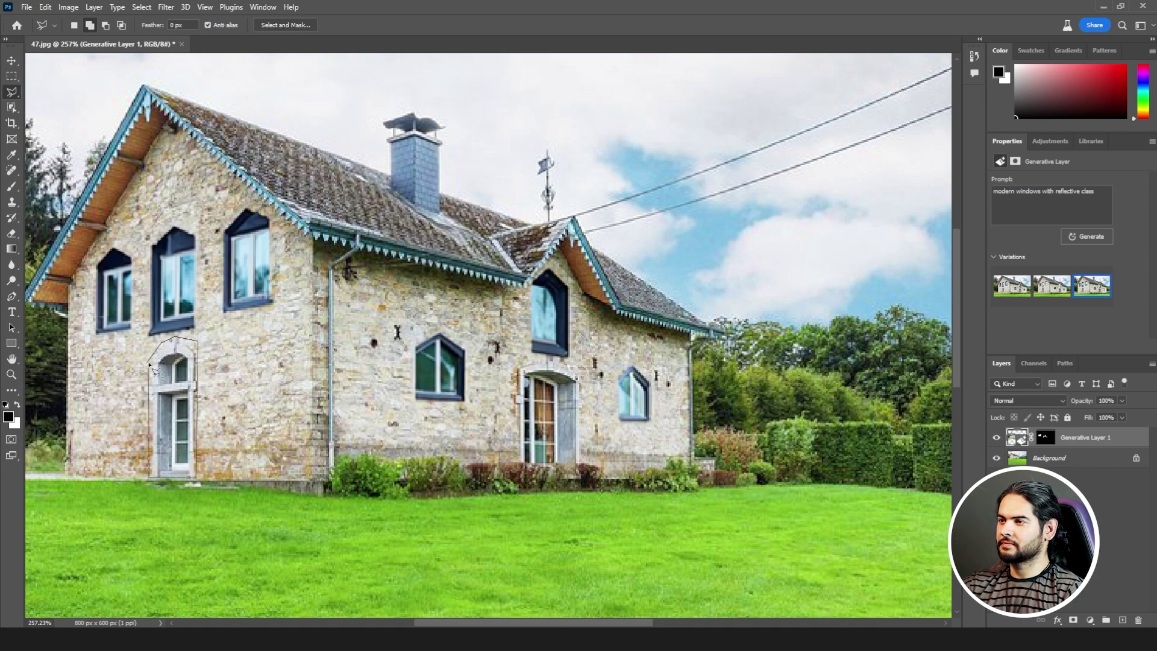
click(149, 362)
Add the arched door on the long side wall to the selection with a polygonal outline
click(516, 368)
click(559, 360)
click(580, 378)
click(584, 469)
click(582, 476)
click(519, 476)
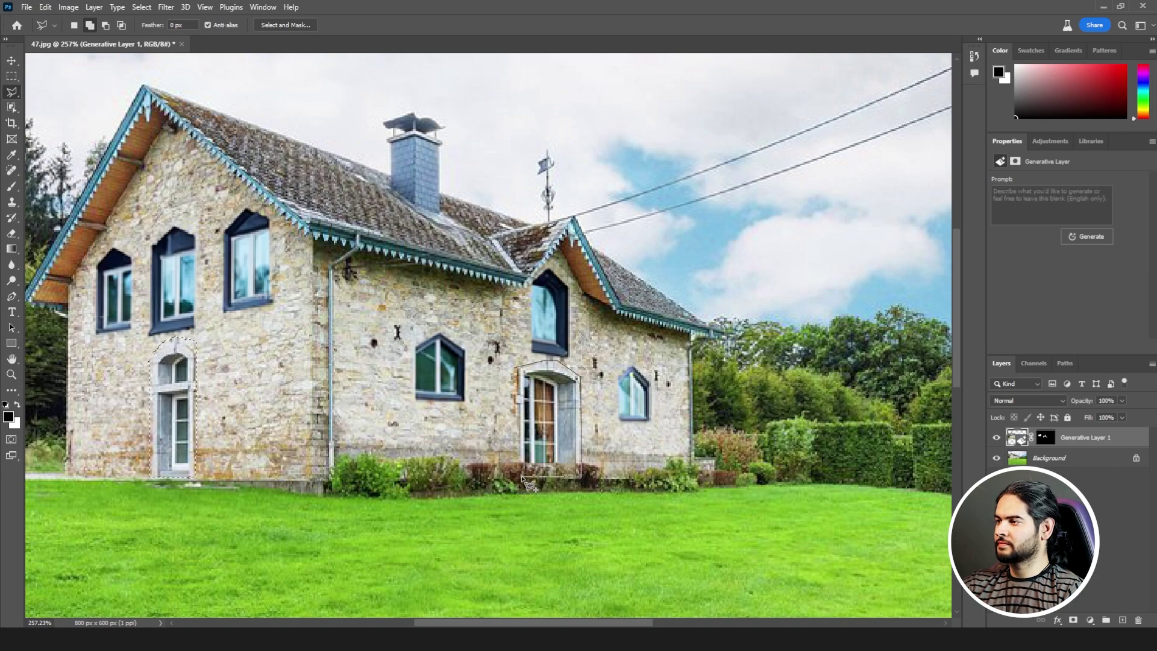
click(516, 368)
Generate a fill for the two selected doors with the prompt "no door" and switch to the third variation
click(283, 495)
text(no door)
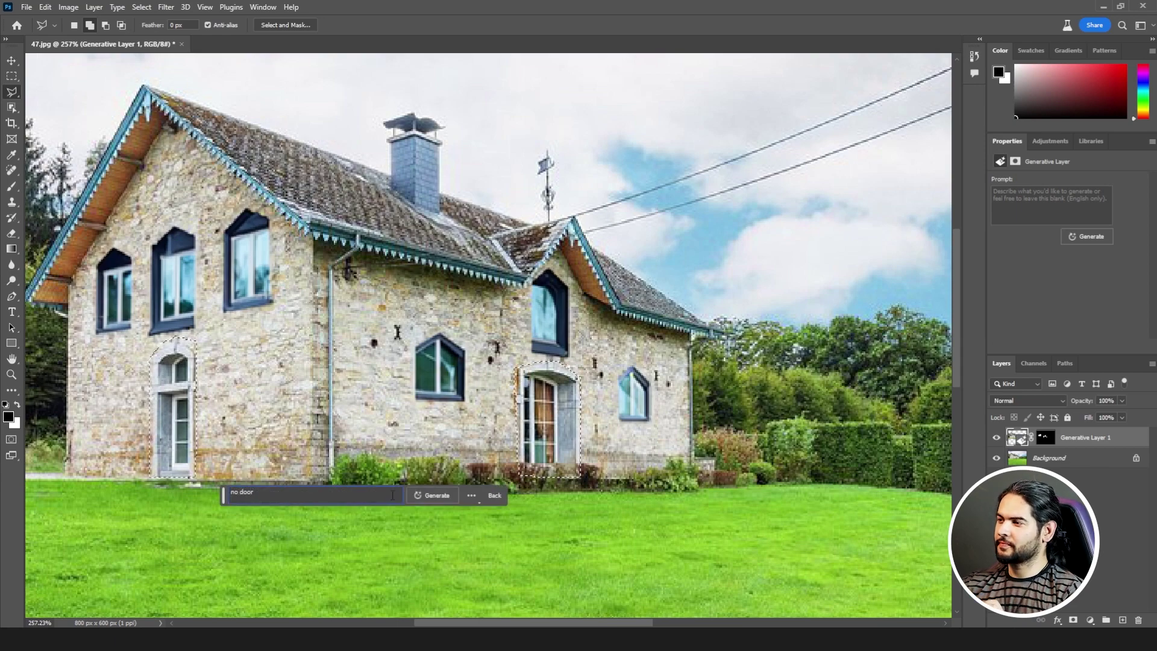
click(440, 500)
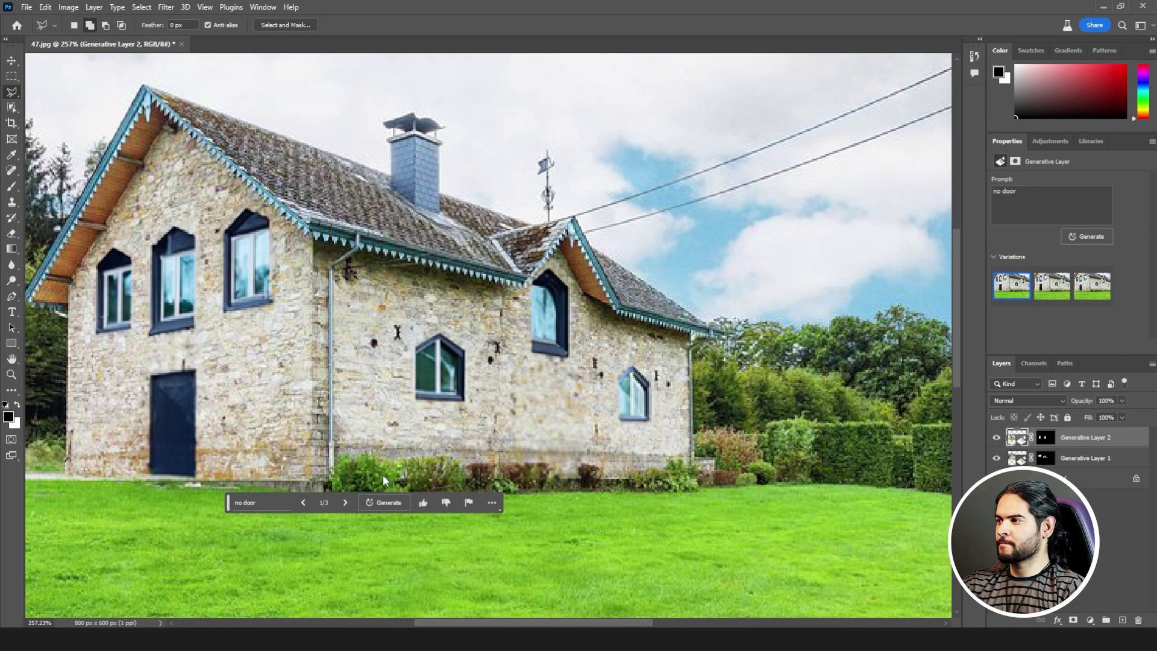
click(345, 503)
click(344, 503)
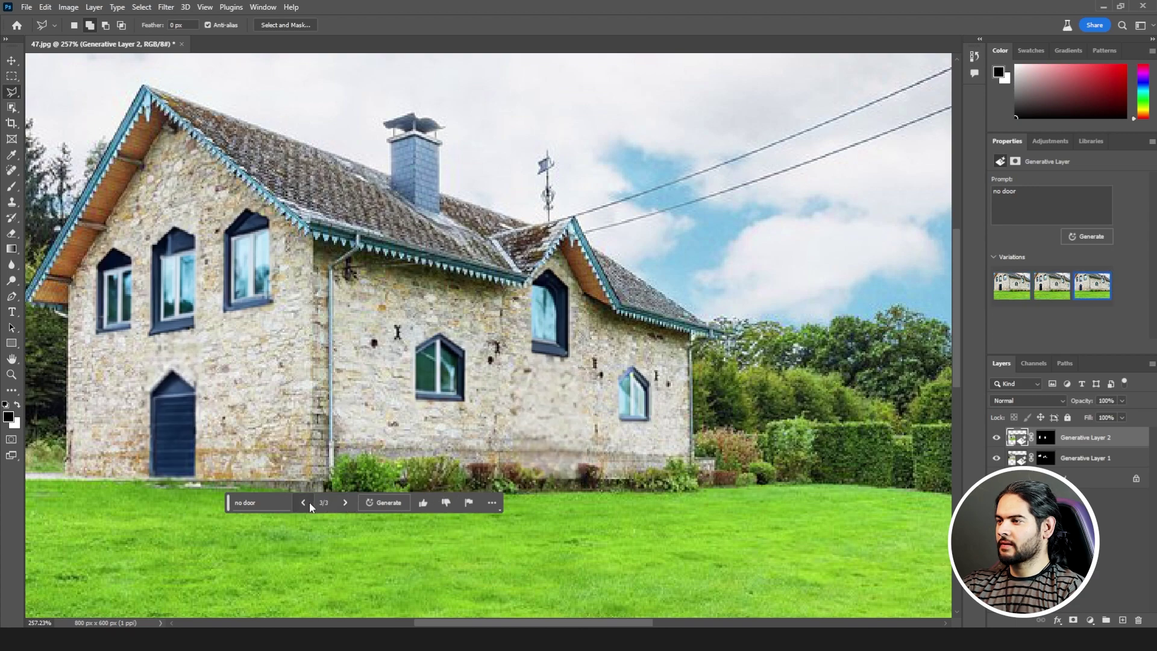
Regenerate both doors with the prompt "open doors with mirror glass and light reflection on the glasses"
click(277, 508)
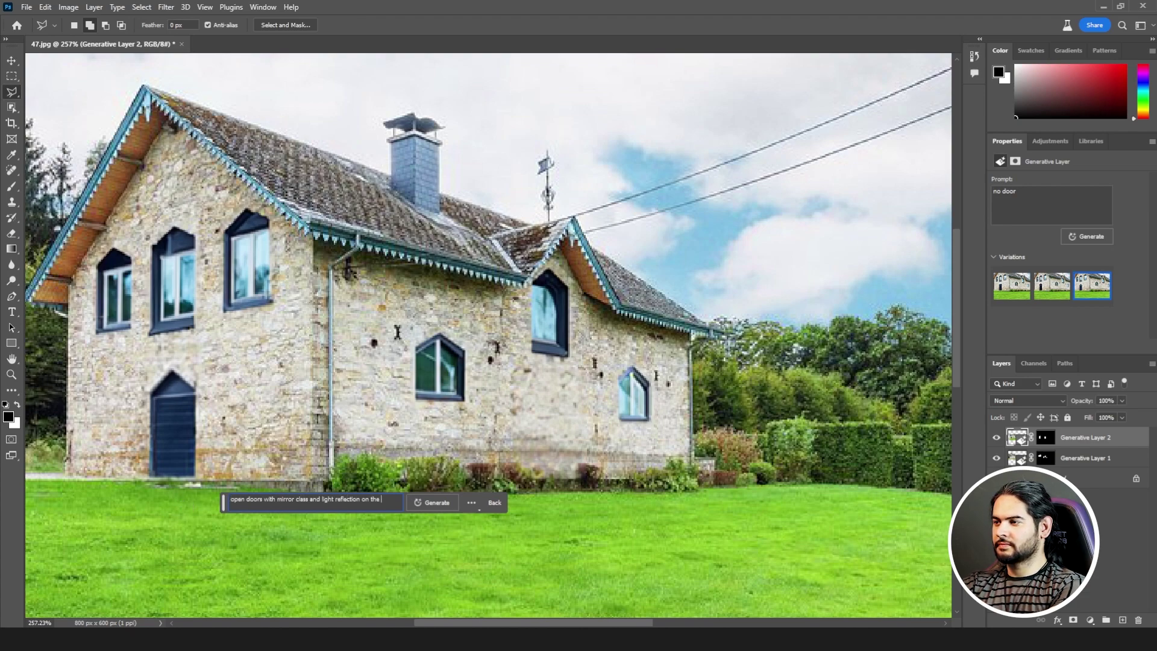
key(BackSpace)
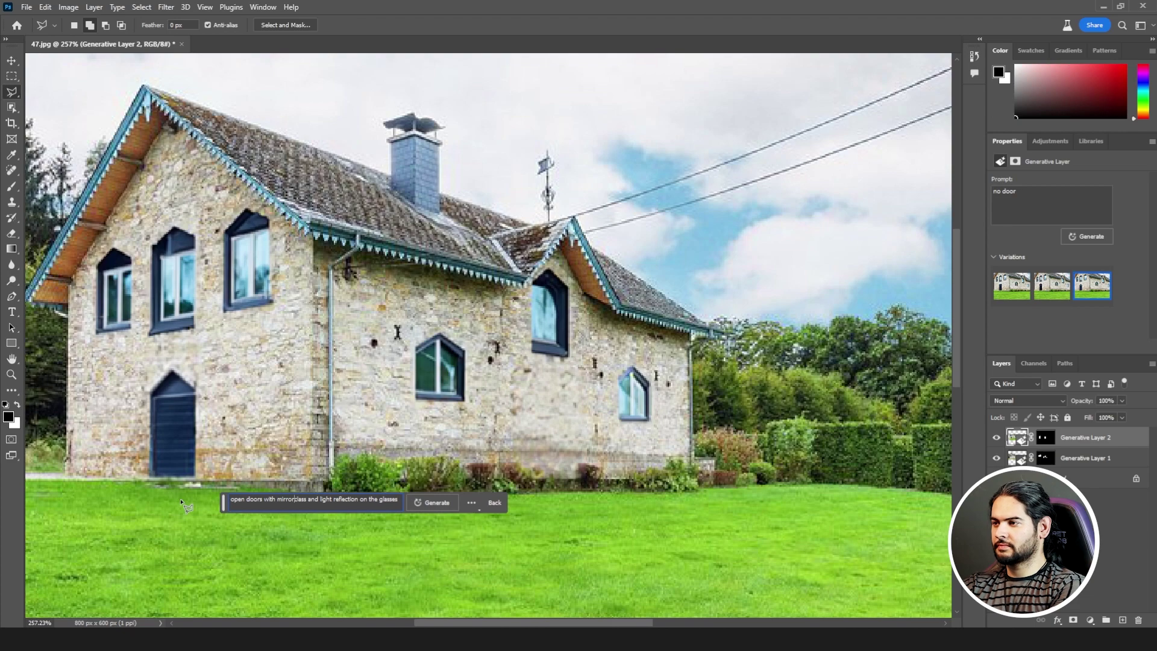
text(g)
key(Return)
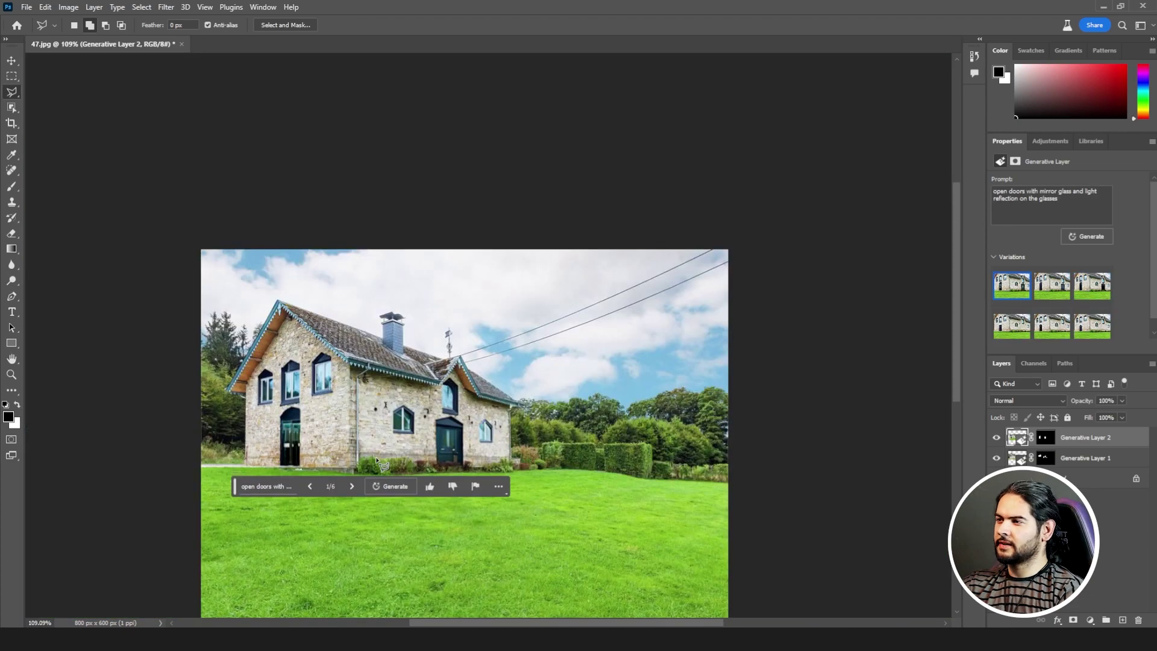
Select the chimney, generate a fill with the prompt "remove", and choose the second variation
scroll(398, 289, up, 5)
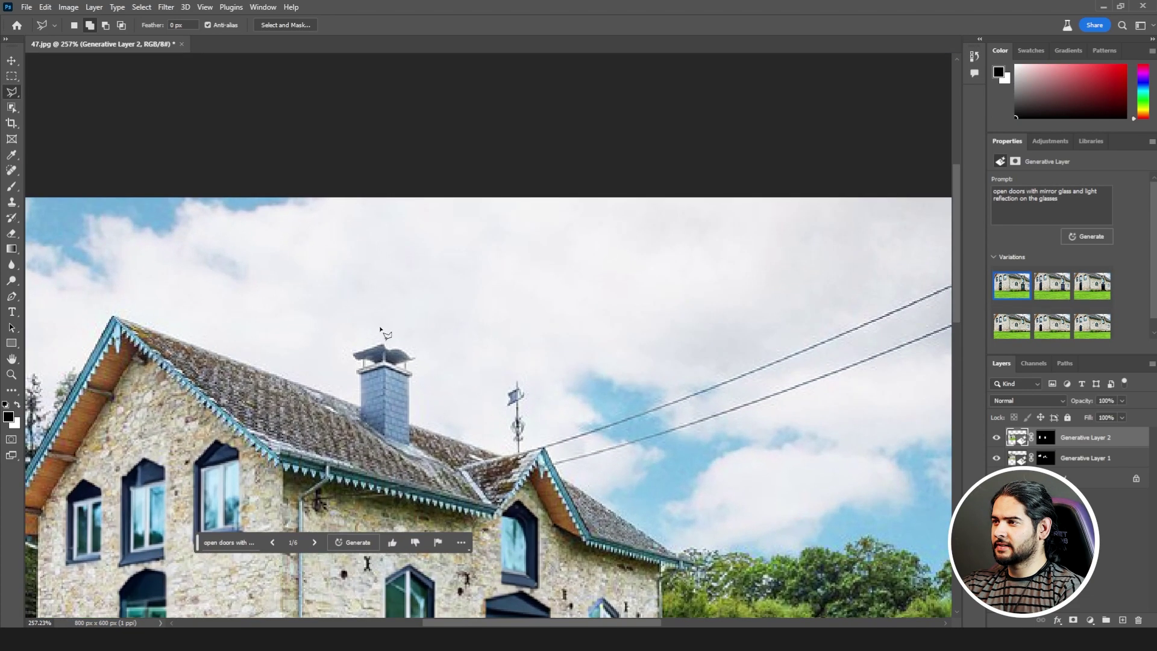
mouse_move(348, 346)
mouse_down()
mouse_move(349, 416)
mouse_move(375, 446)
mouse_move(418, 447)
mouse_move(415, 369)
mouse_move(348, 346)
mouse_up()
click(280, 467)
text(remove)
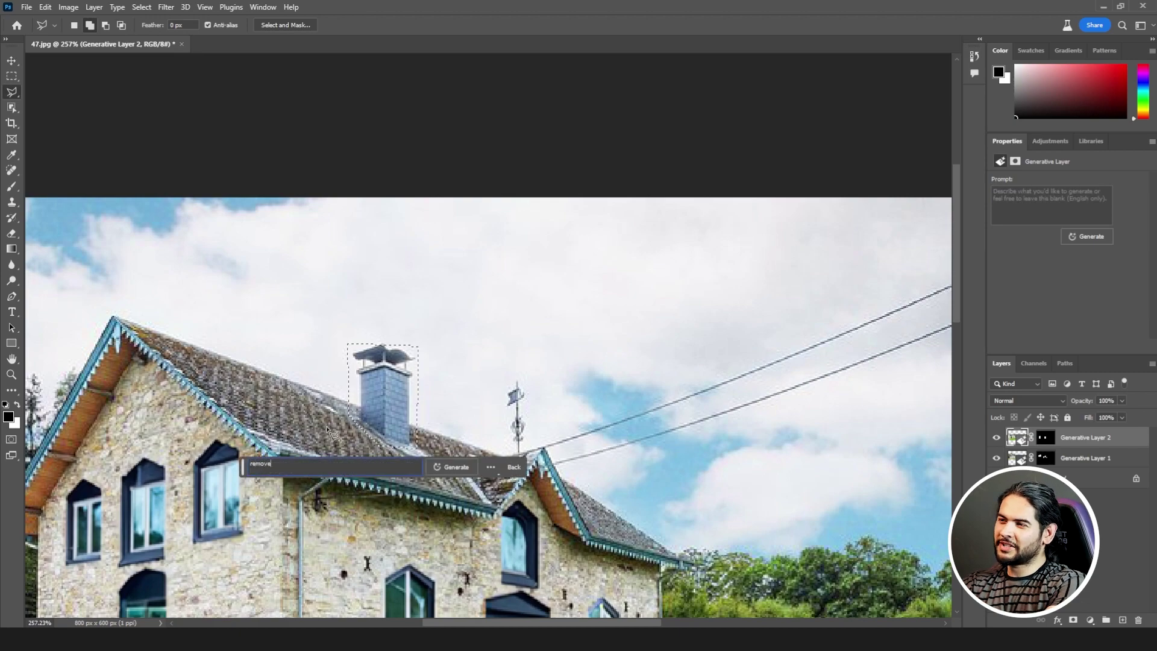
click(446, 467)
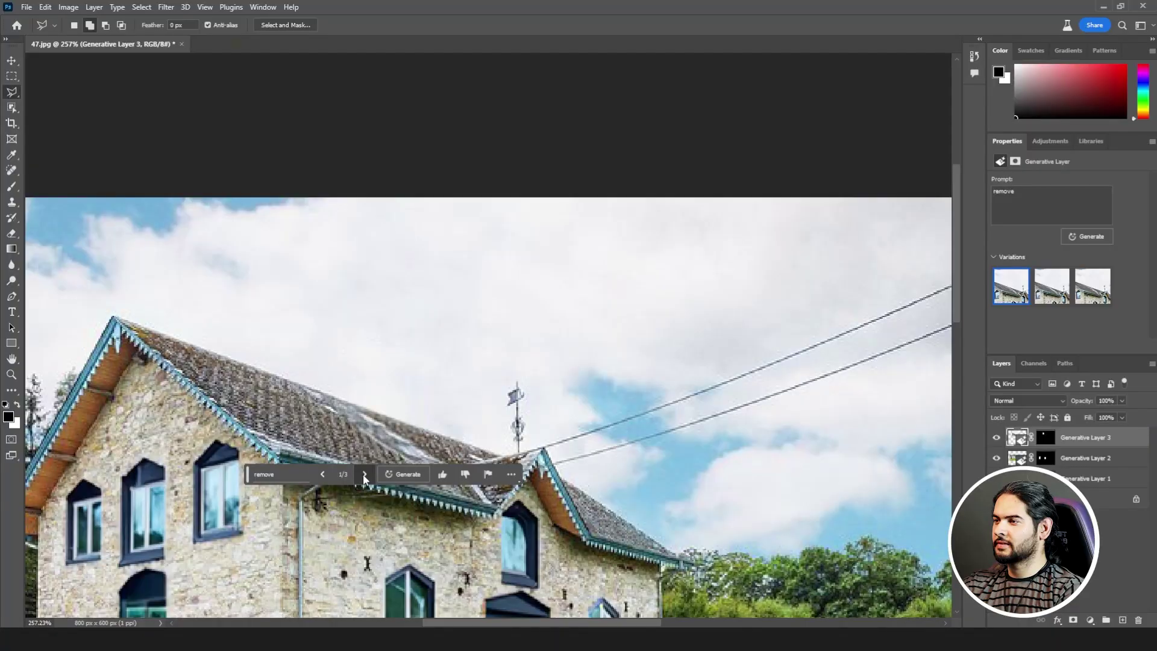
click(363, 474)
click(363, 475)
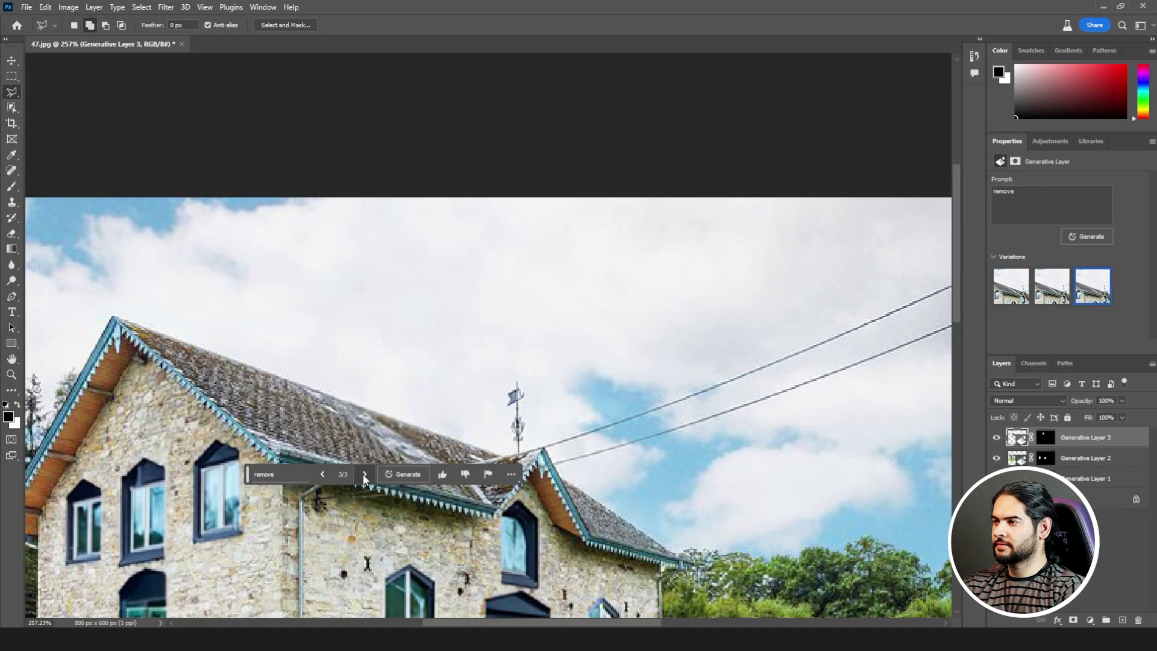
click(322, 474)
Select the power lines crossing the sky and generate a fill with the prompt "remove"
scroll(574, 464, down, 4)
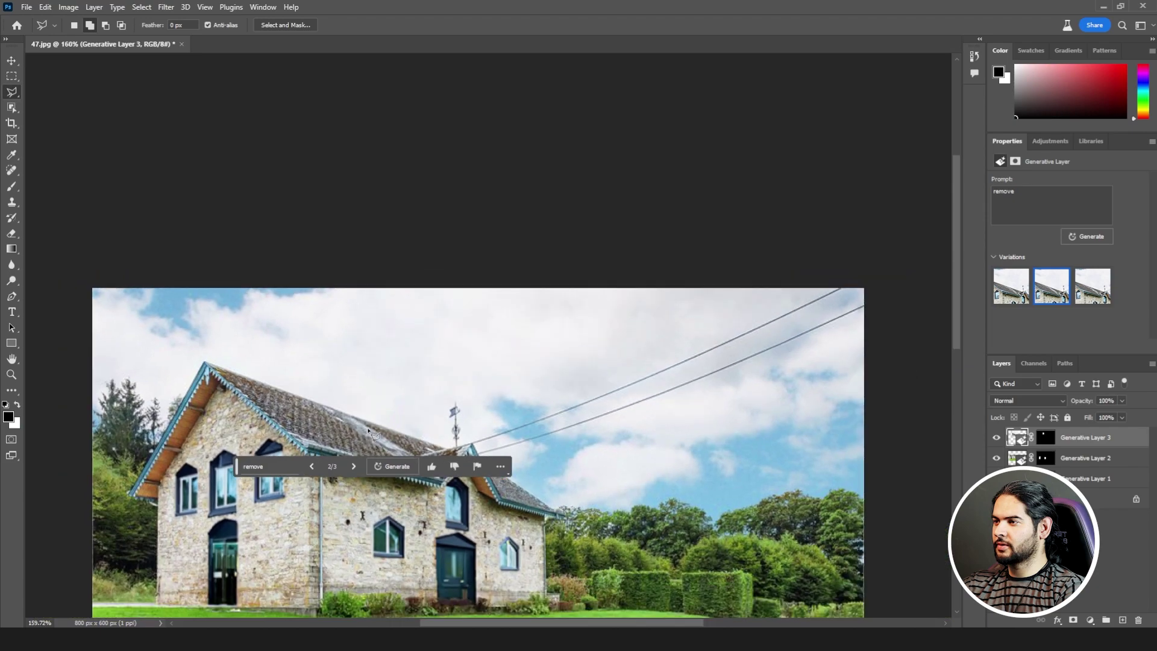
drag(574, 464, 544, 318)
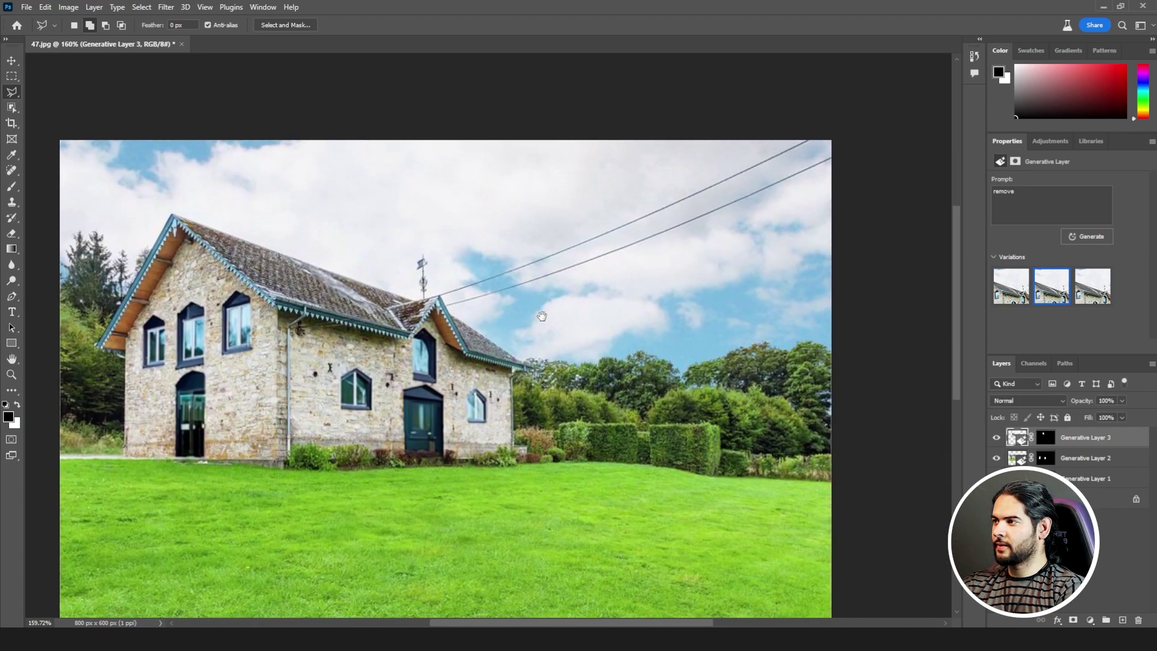
mouse_move(791, 126)
mouse_down()
mouse_move(845, 137)
mouse_move(840, 164)
mouse_move(450, 309)
mouse_move(533, 292)
mouse_move(446, 306)
mouse_up()
click(539, 332)
text(remove)
key(Return)
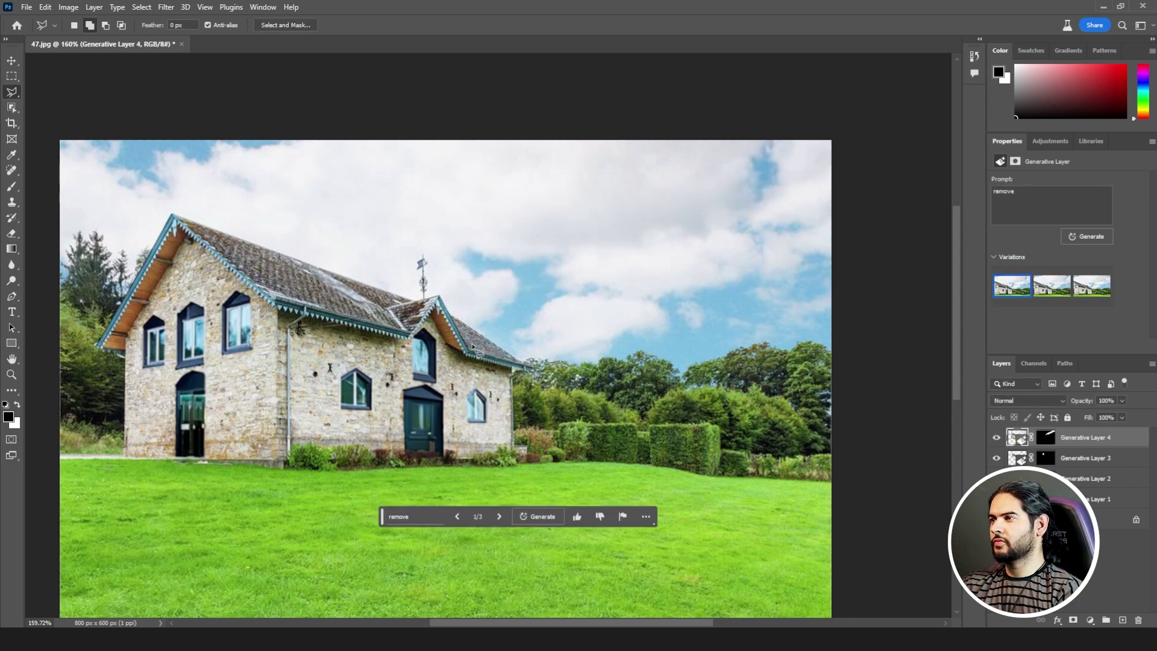
Outline the house's whole roof surface and generate a fill with the prompt "change the color"
scroll(187, 199, up, 3)
scroll(335, 258, up, 4)
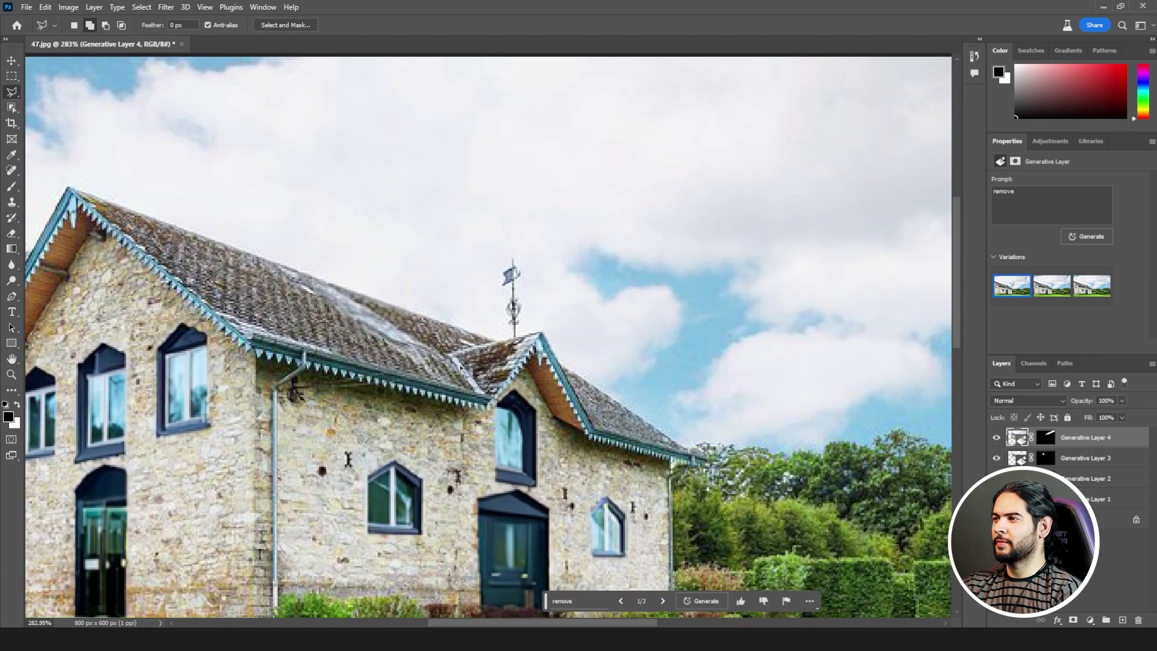
scroll(79, 190, up, 2)
mouse_move(78, 190)
mouse_down()
mouse_move(509, 421)
mouse_move(637, 365)
mouse_move(708, 476)
mouse_move(825, 503)
mouse_move(603, 373)
mouse_up()
scroll(603, 373, left, 2)
scroll(482, 337, down, 2)
click(409, 495)
text(change the color)
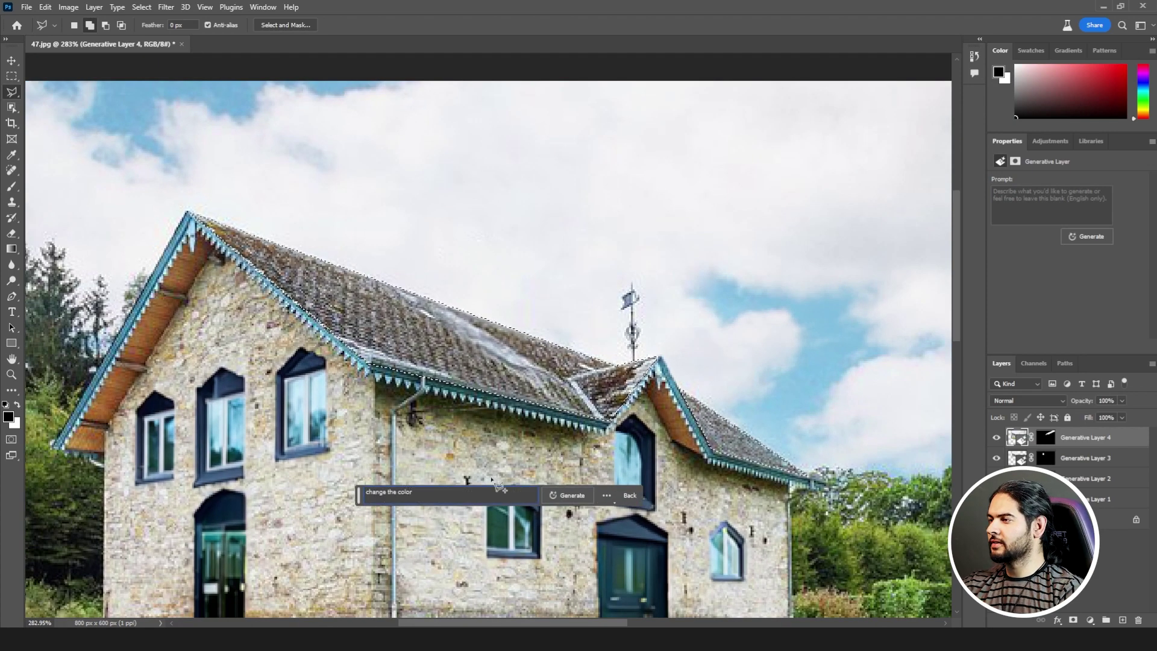
click(557, 494)
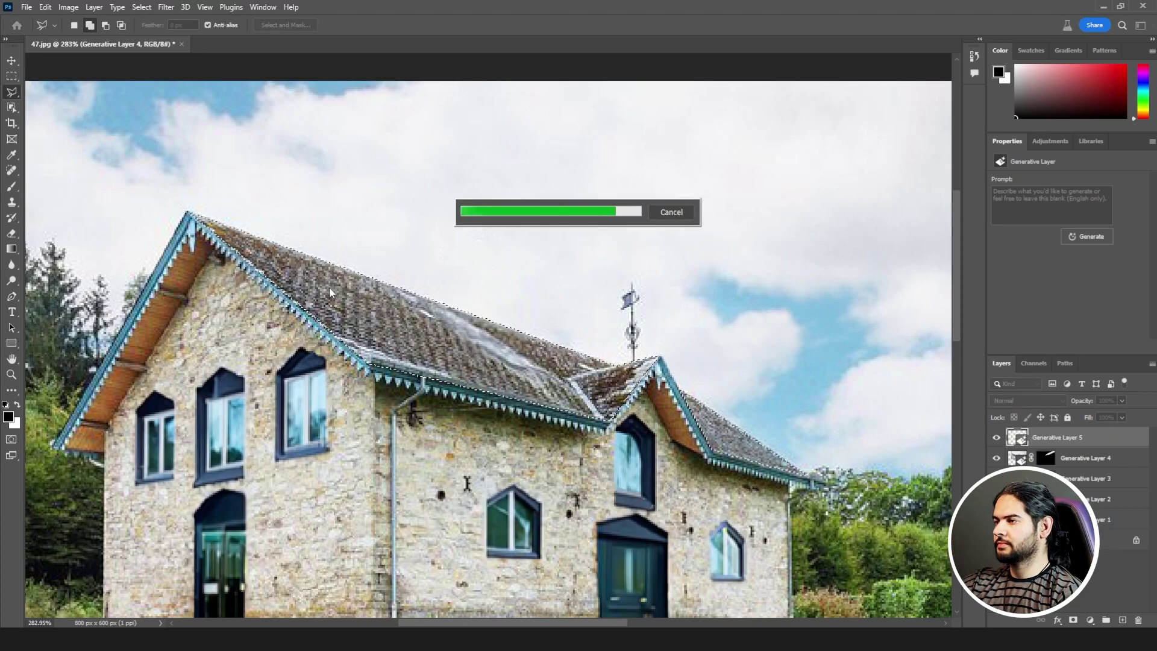
Regenerate the roof with the prompt "change the color with wooden plates" and choose the third variation
scroll(361, 289, down, 4)
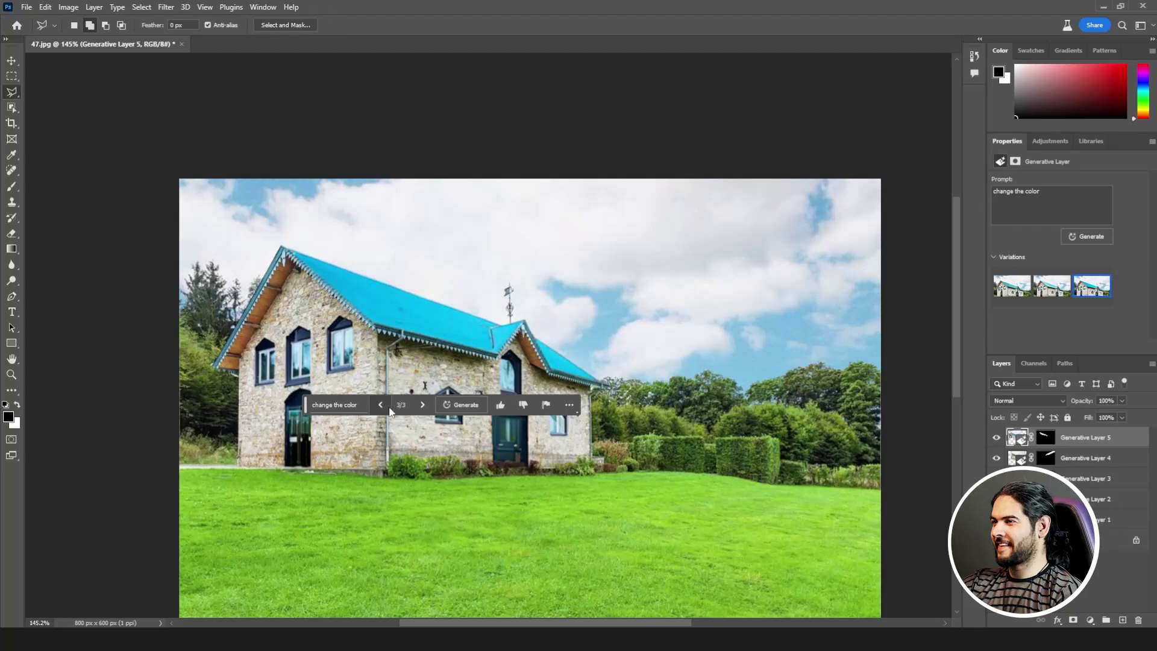
click(396, 404)
key(Return)
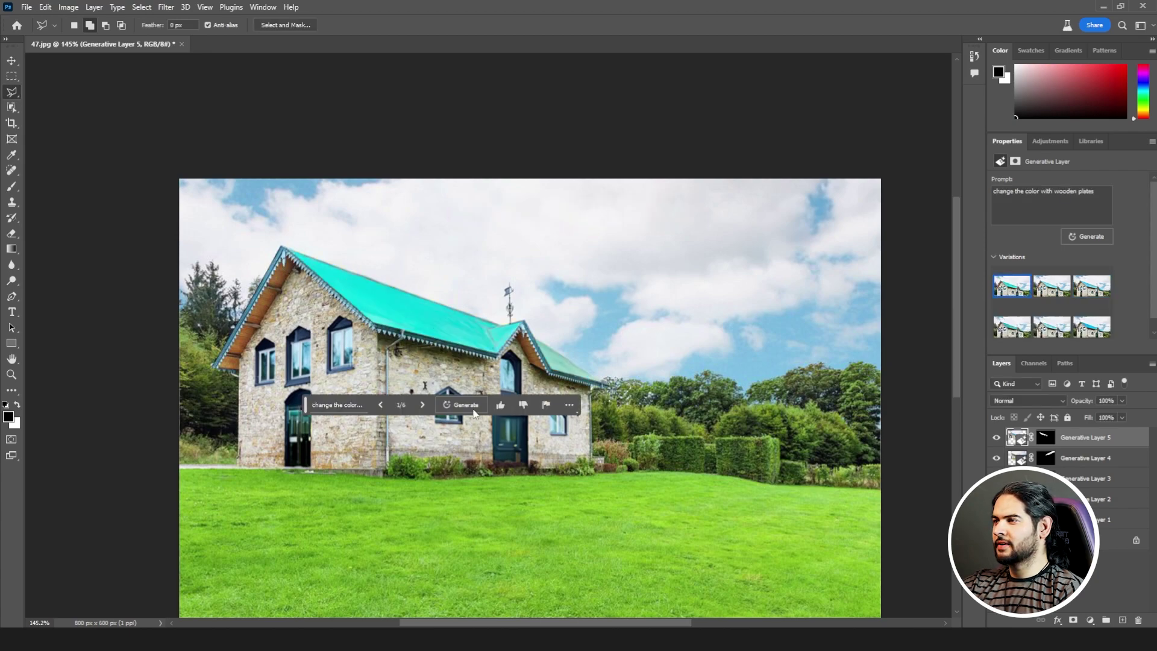
click(423, 407)
click(424, 407)
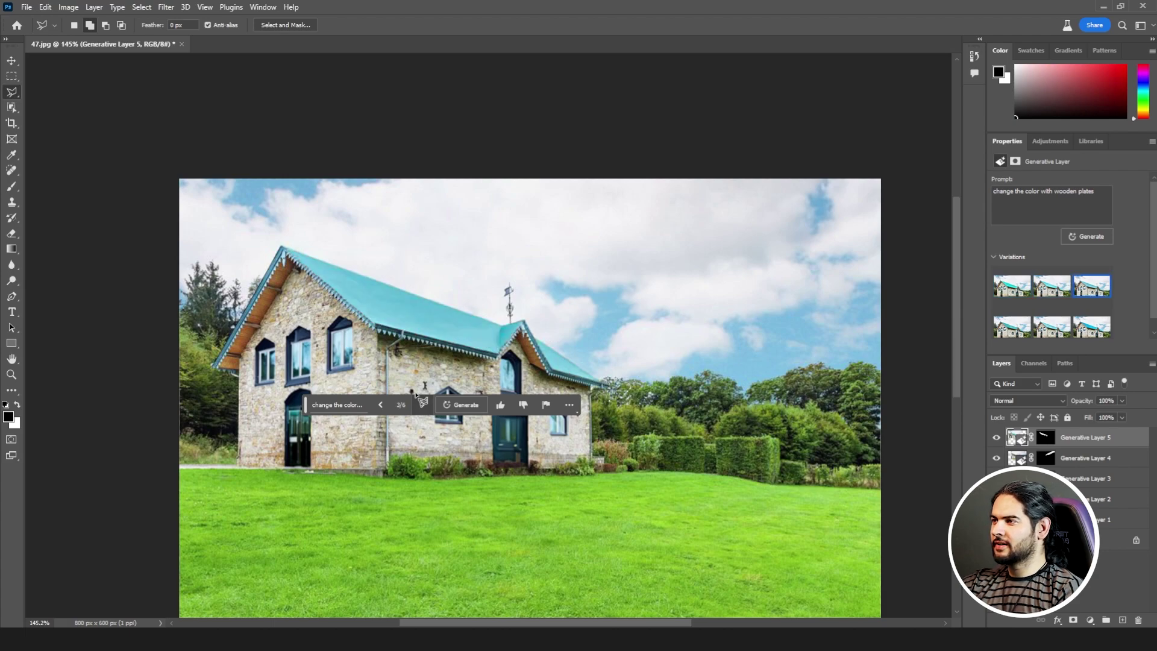
Select a rectangular area of lawn beside the house's far end and generate a fill with the prompt "old red truck"
key(ctrl+minus)
key(m)
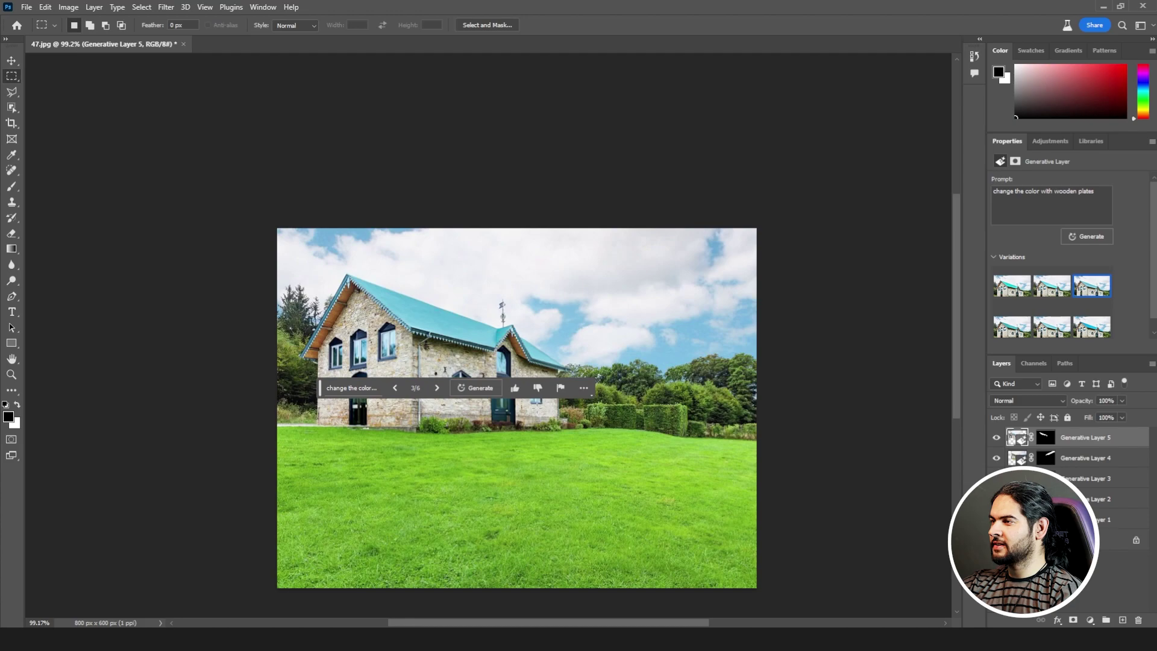
drag(538, 404, 730, 512)
click(570, 527)
text(old )
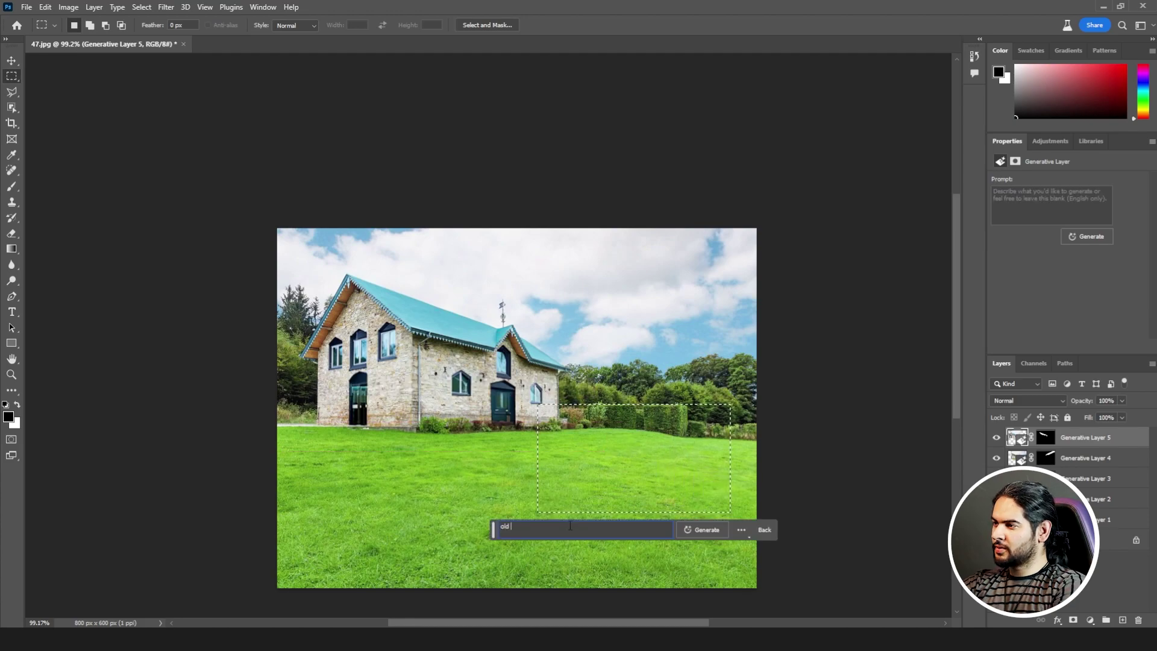
text(red t)
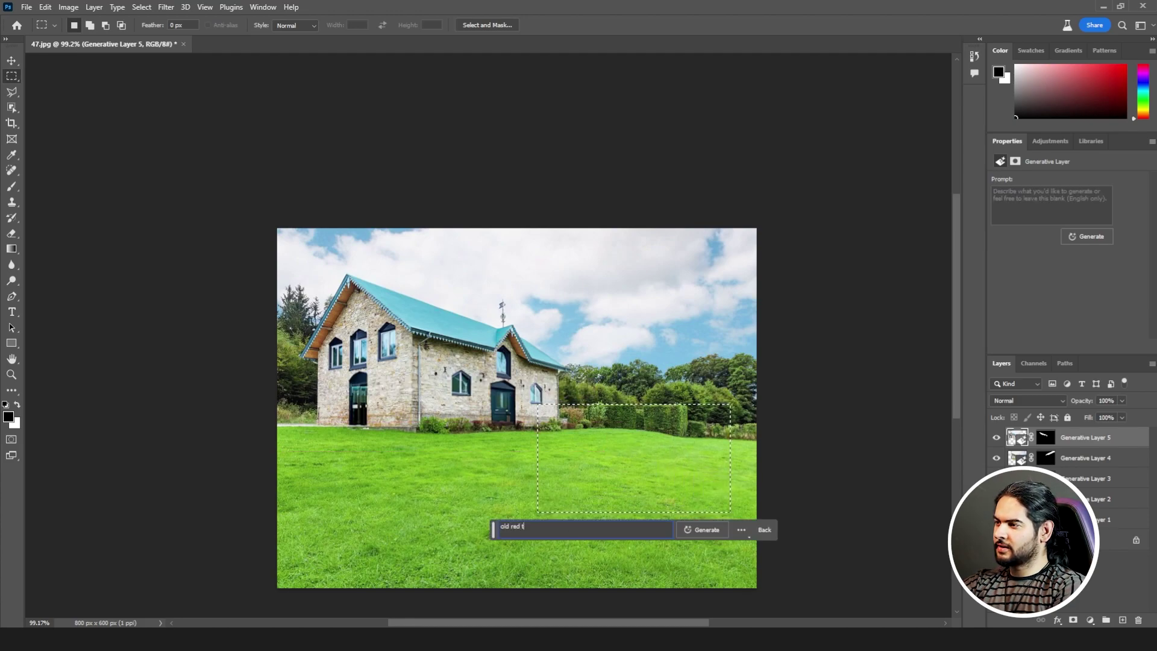
text(ruck)
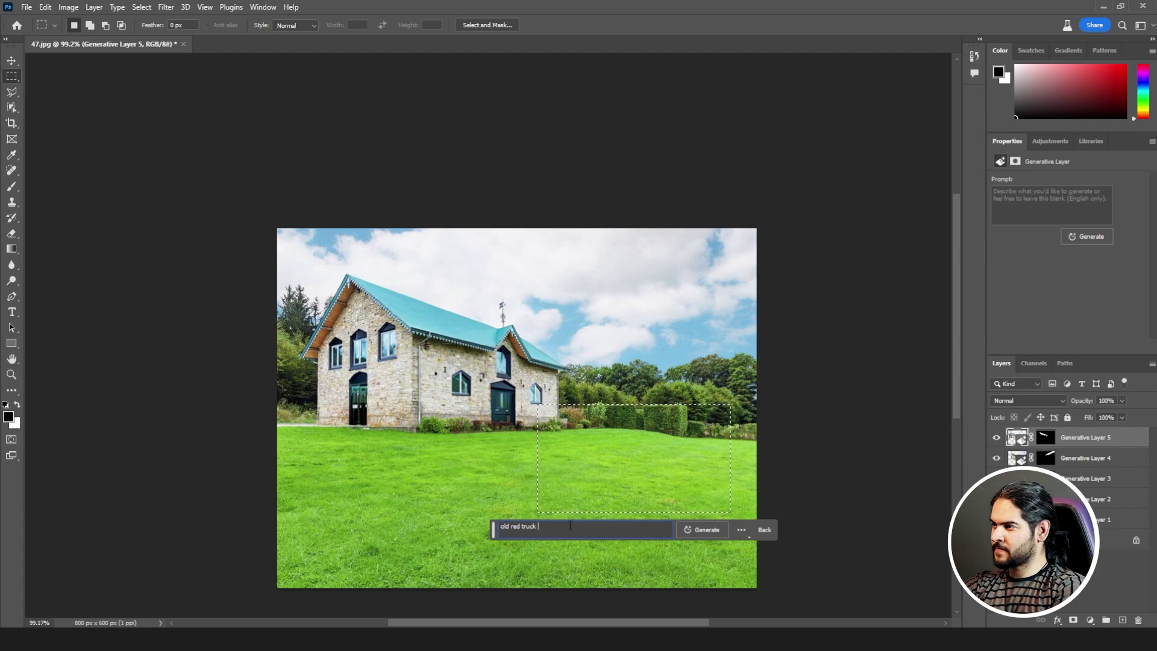
click(711, 530)
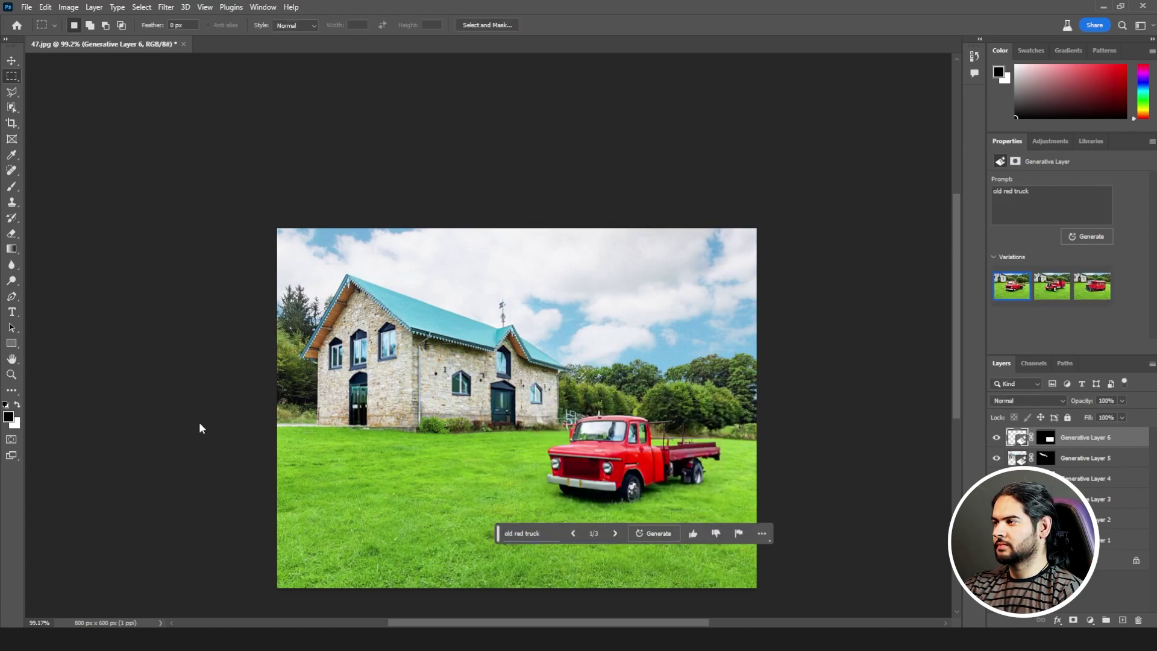
Compare the three truck variations, return to the first one, and inspect it up close
click(619, 533)
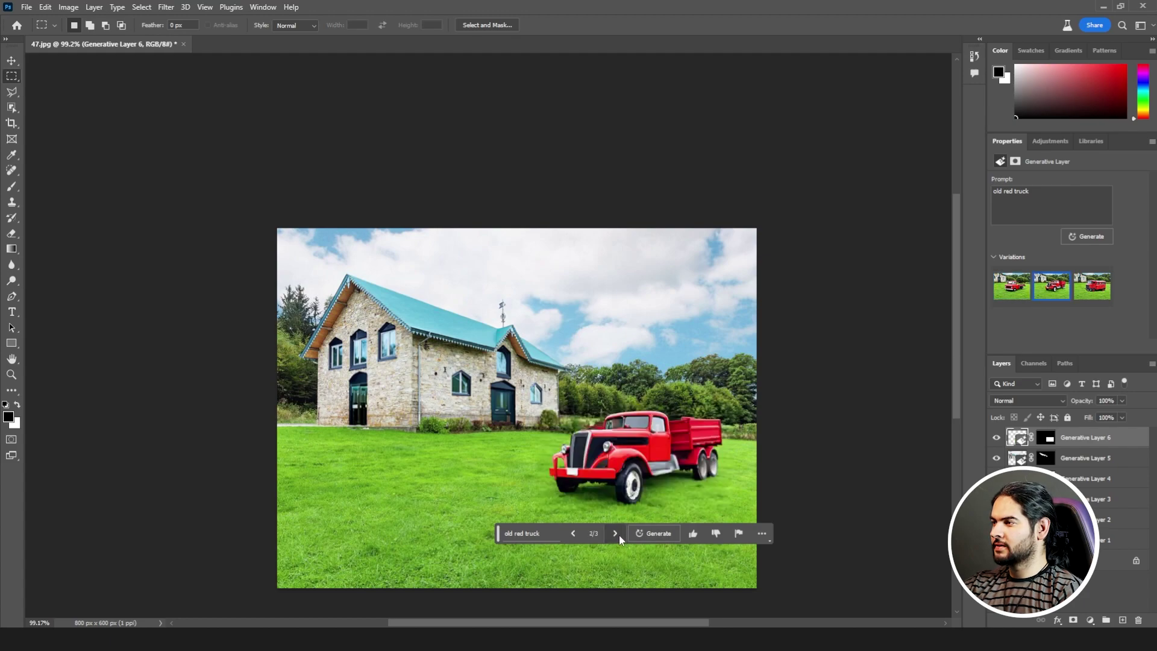
click(619, 533)
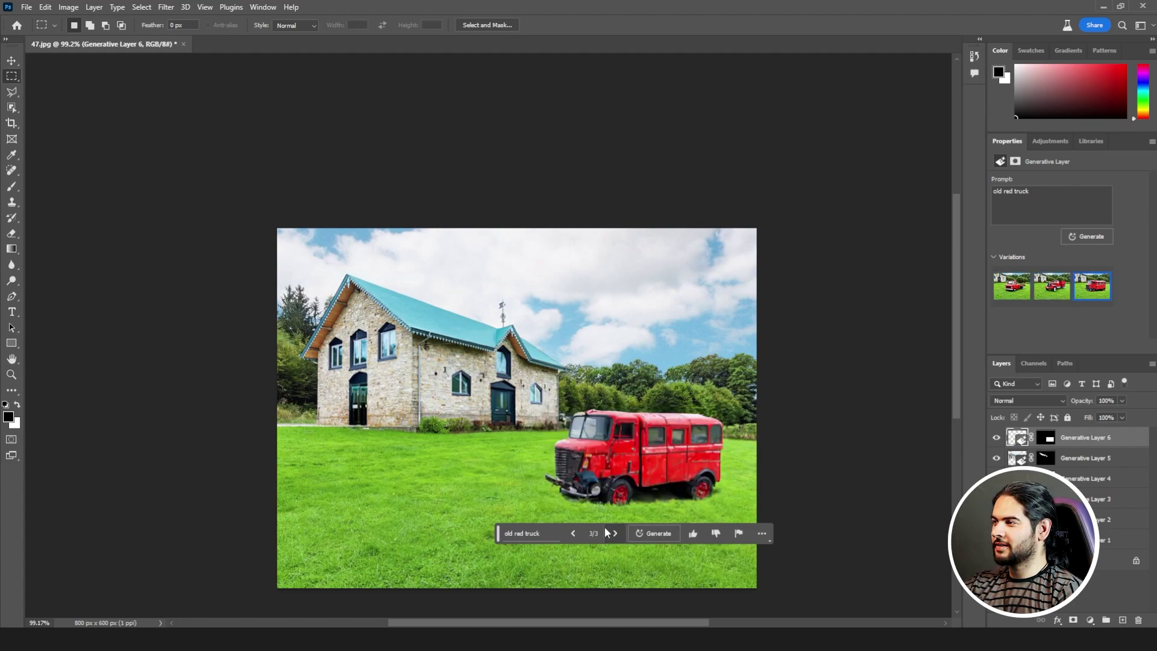
click(572, 533)
click(572, 534)
scroll(572, 536, down, 3)
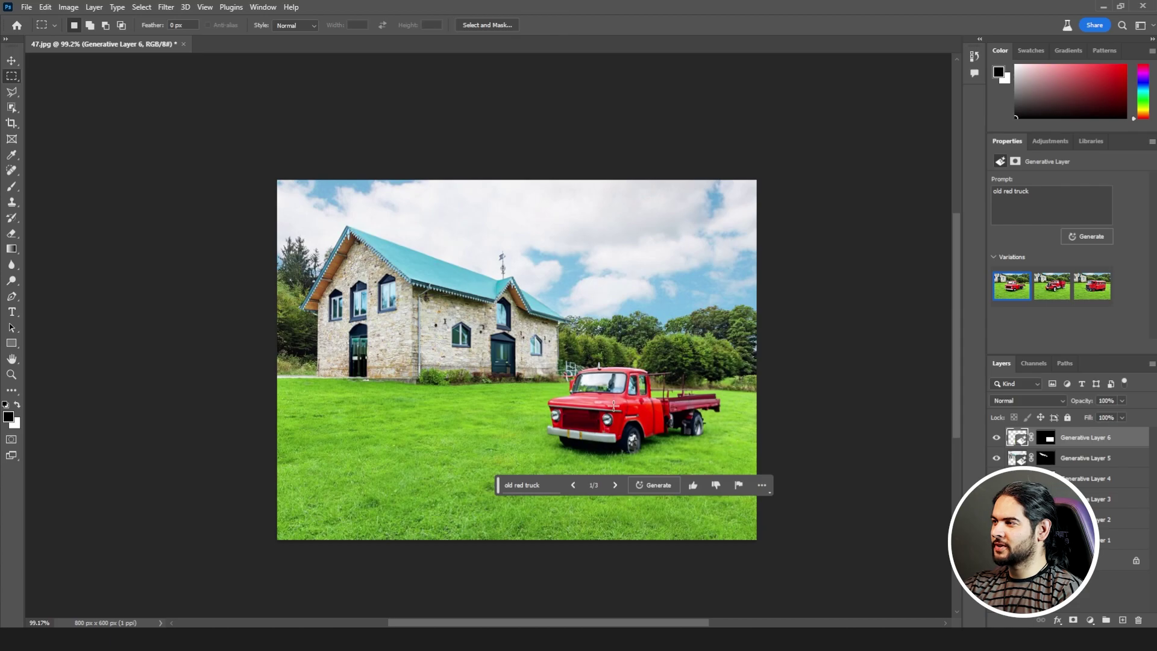
scroll(713, 428, up, 5)
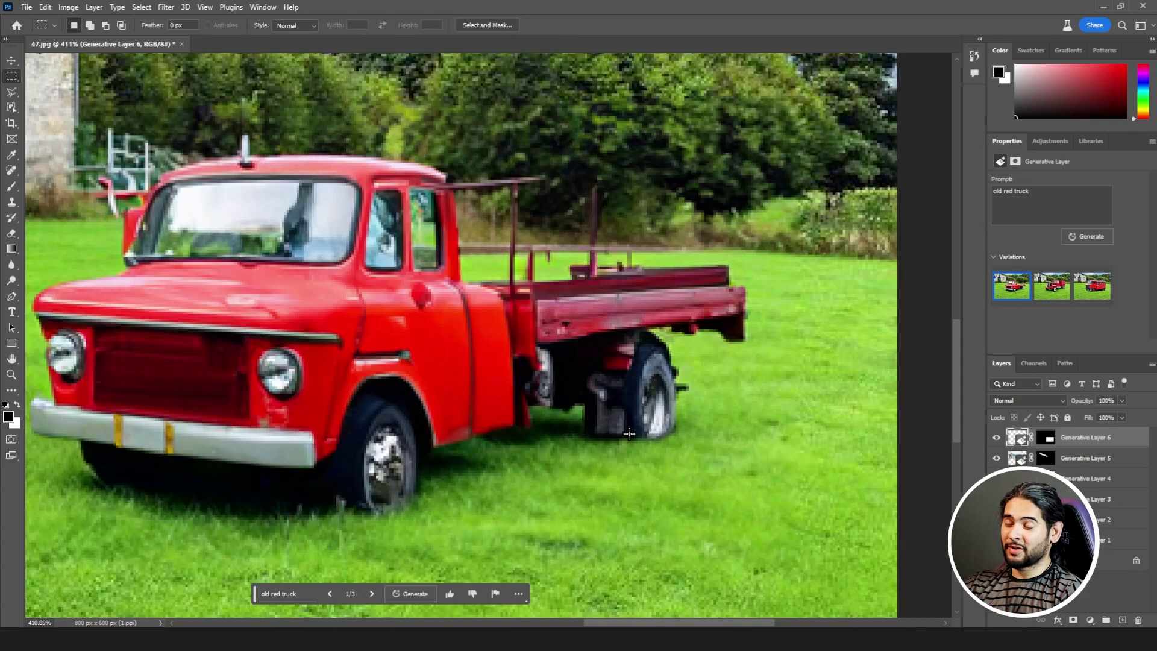
scroll(629, 432, down, 5)
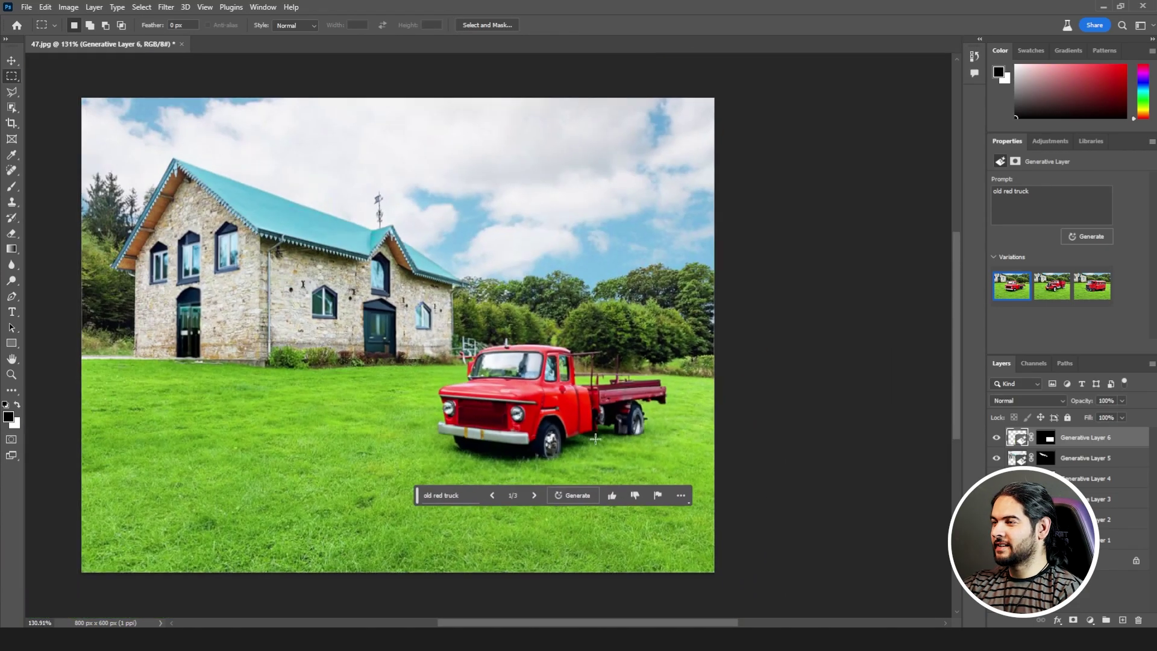
Outline the foreground lawn below the truck freehand, generate a fill with the prompt "lake", and choose the third variation
click(10, 94)
mouse_move(283, 488)
mouse_down()
mouse_move(764, 566)
mouse_move(271, 598)
mouse_move(283, 489)
mouse_up()
click(389, 587)
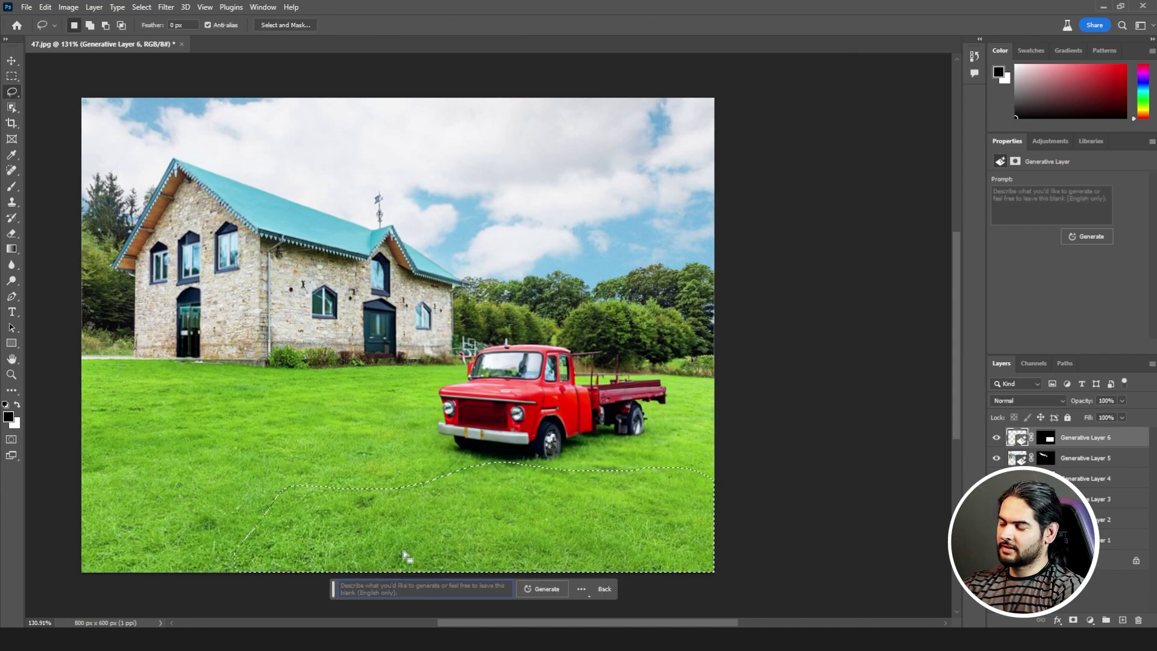
text(lake with)
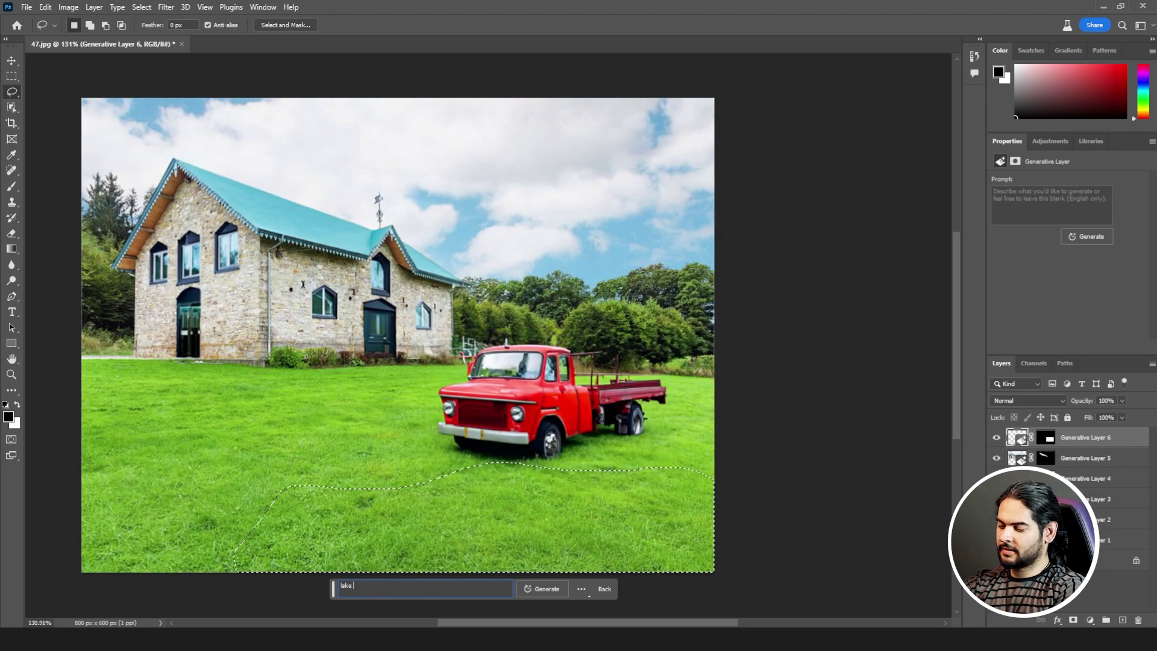
key(BackSpace)
key(BackSpace)
key(BackSpace)
key(BackSpace)
key(BackSpace)
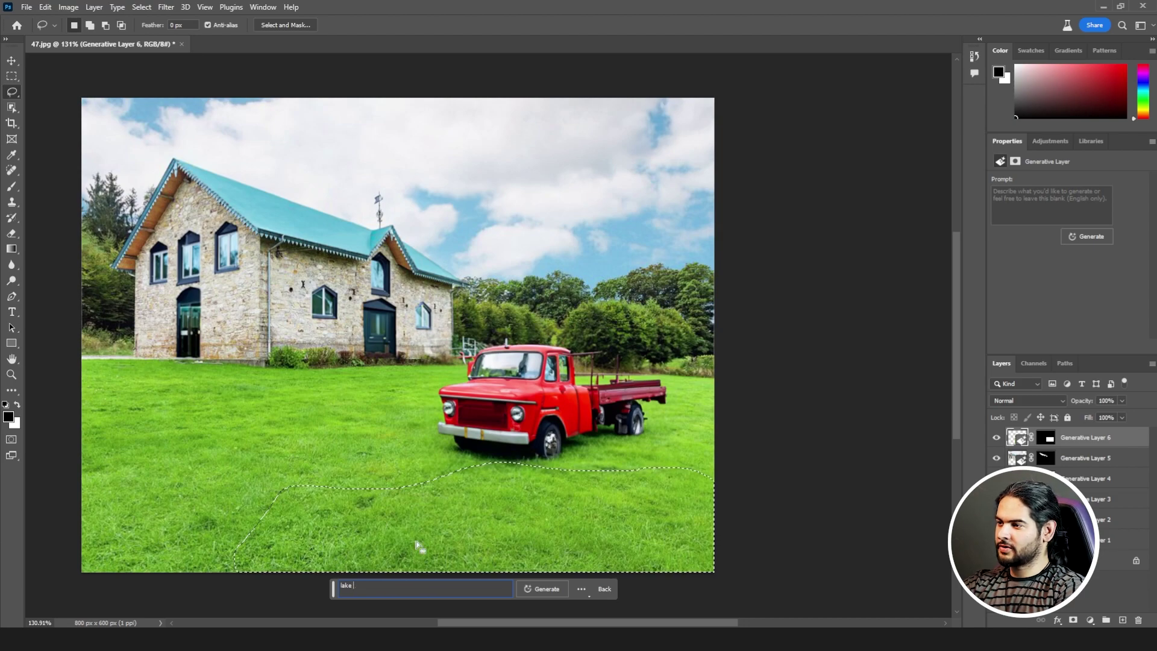
key(Return)
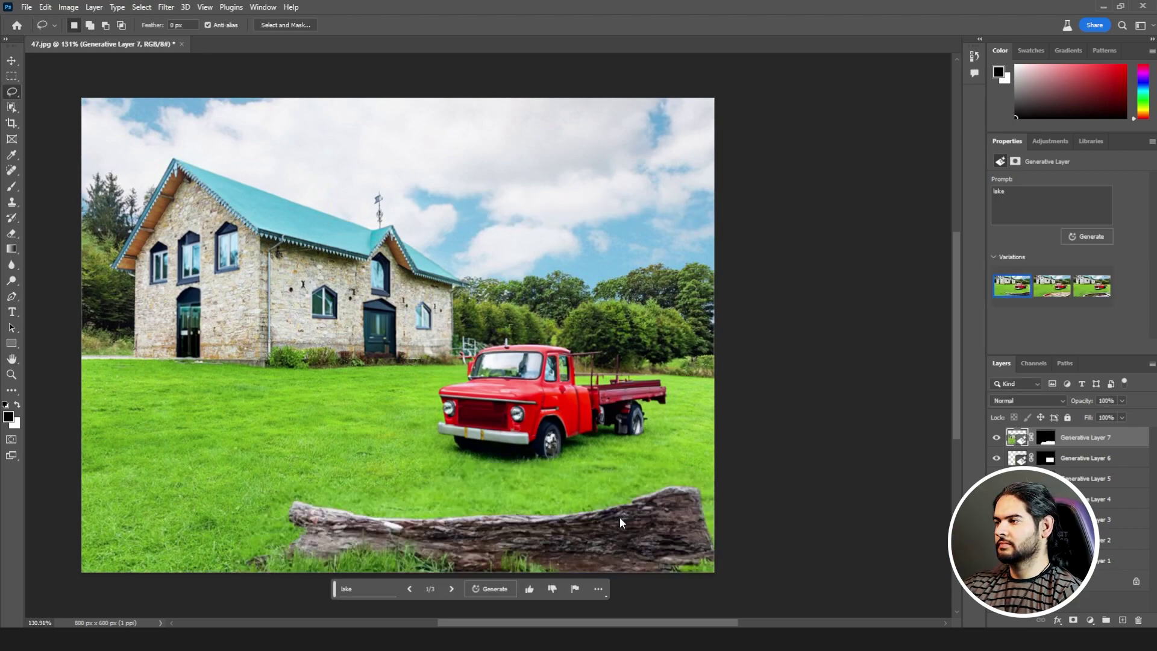
click(451, 591)
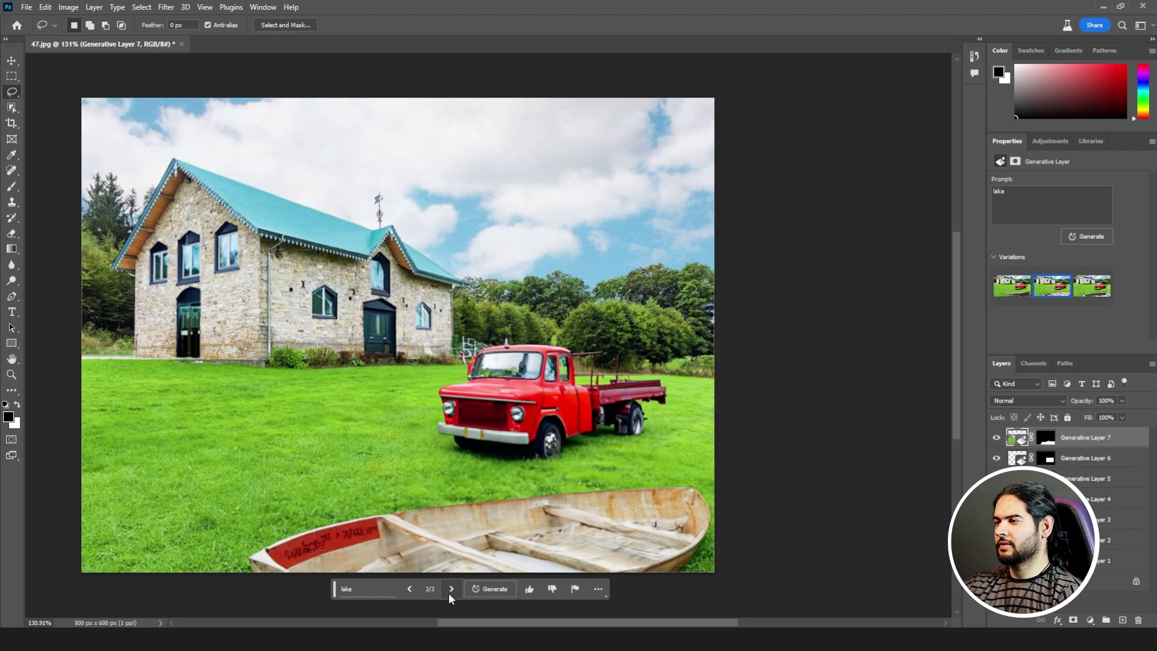
click(450, 589)
Regenerate the foreground fill with the prompt "water lake" and choose the first variation
click(384, 584)
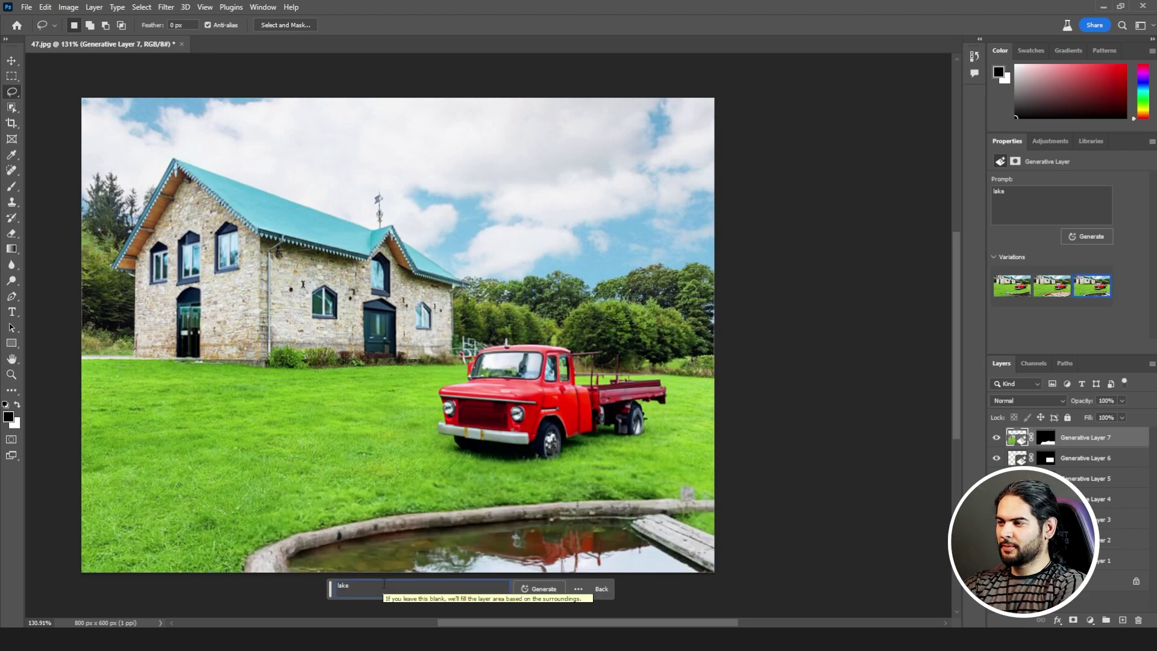
key(BackSpace)
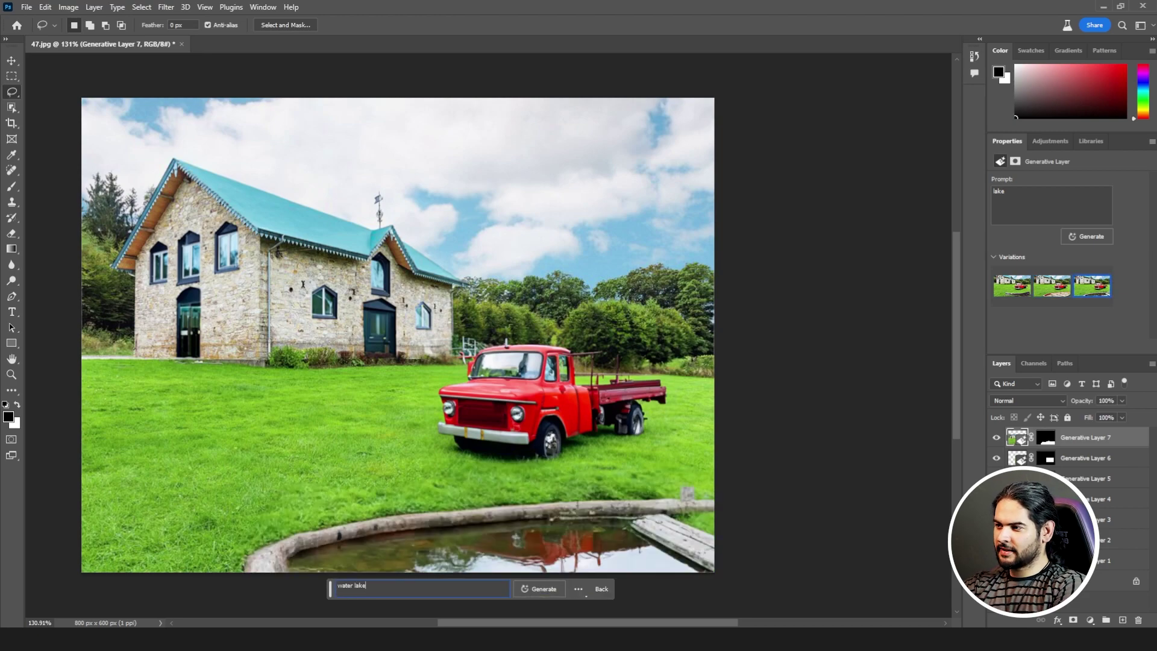
click(531, 590)
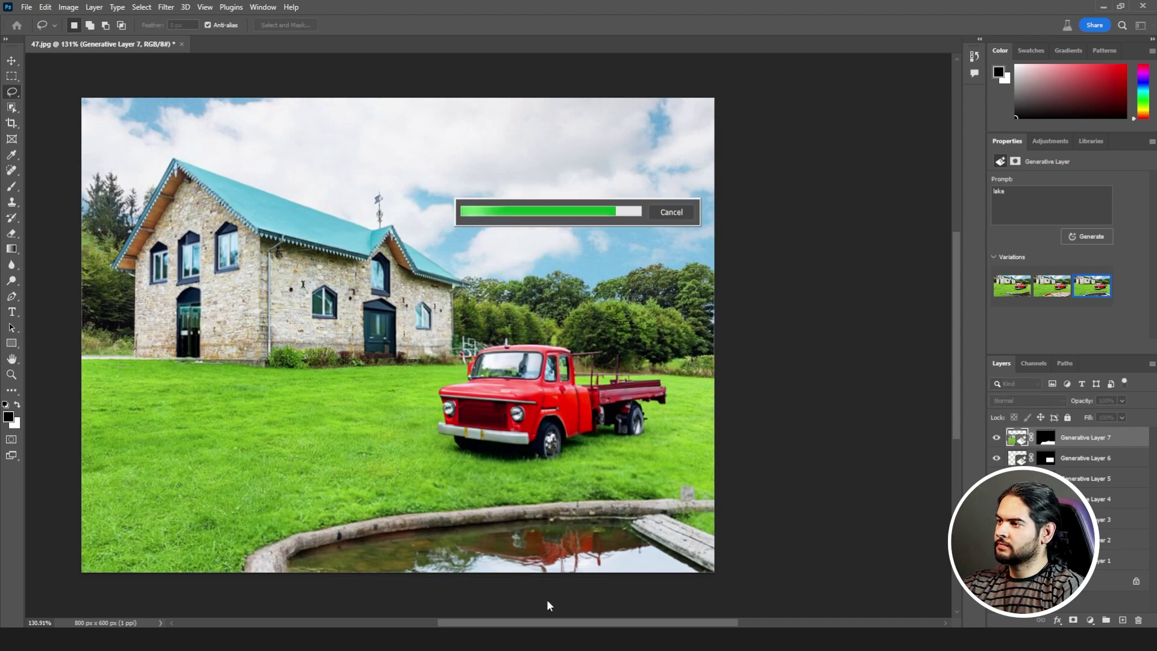
click(451, 589)
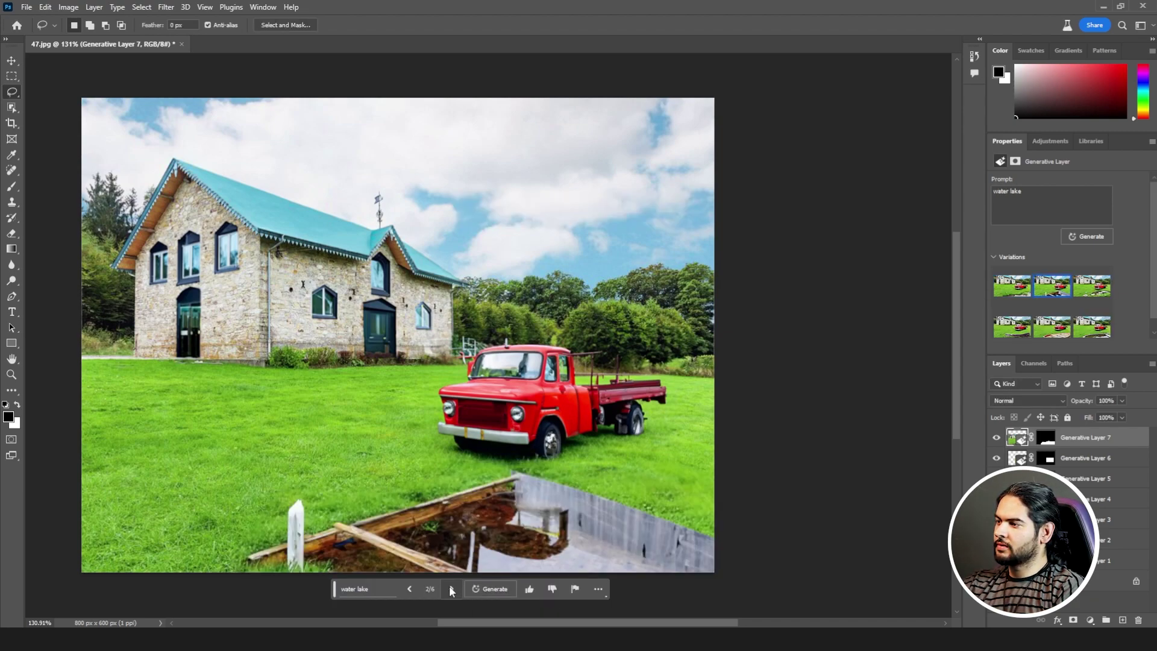
click(403, 589)
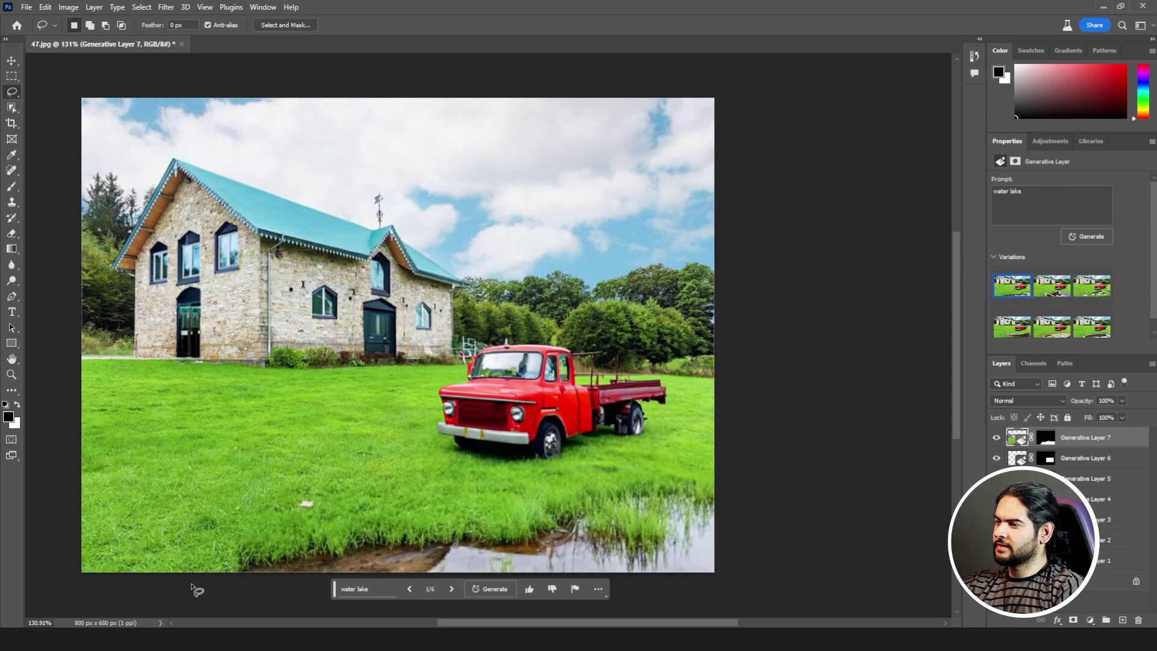
Outline a larger foreground area reaching the truck's front wheels, generate a fill with the prompt "water lake", and choose the third variation
drag(192, 588, 205, 502)
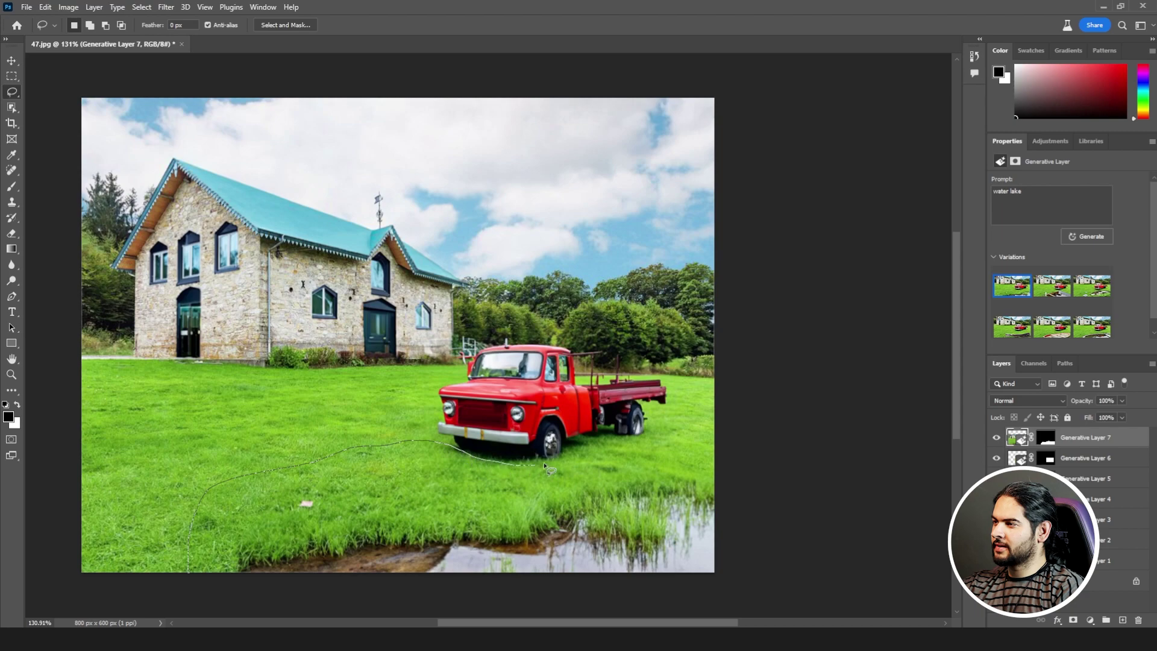
mouse_move(762, 470)
mouse_down()
mouse_move(772, 569)
mouse_move(525, 608)
mouse_move(201, 607)
mouse_up()
click(356, 588)
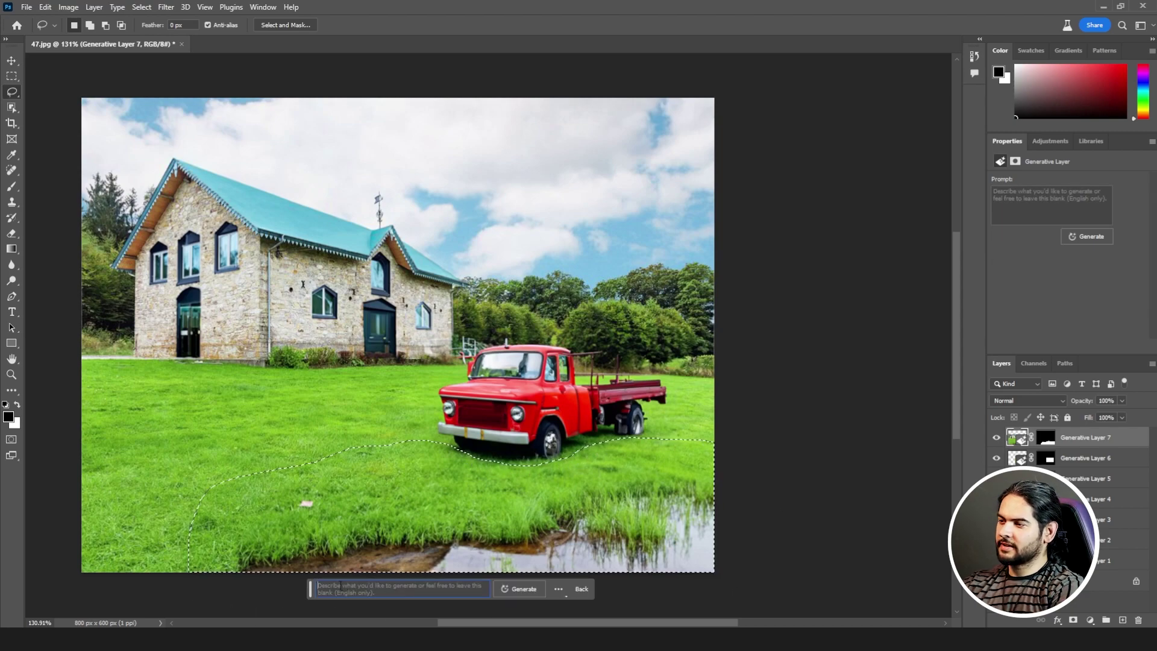
text(water lake)
key(Return)
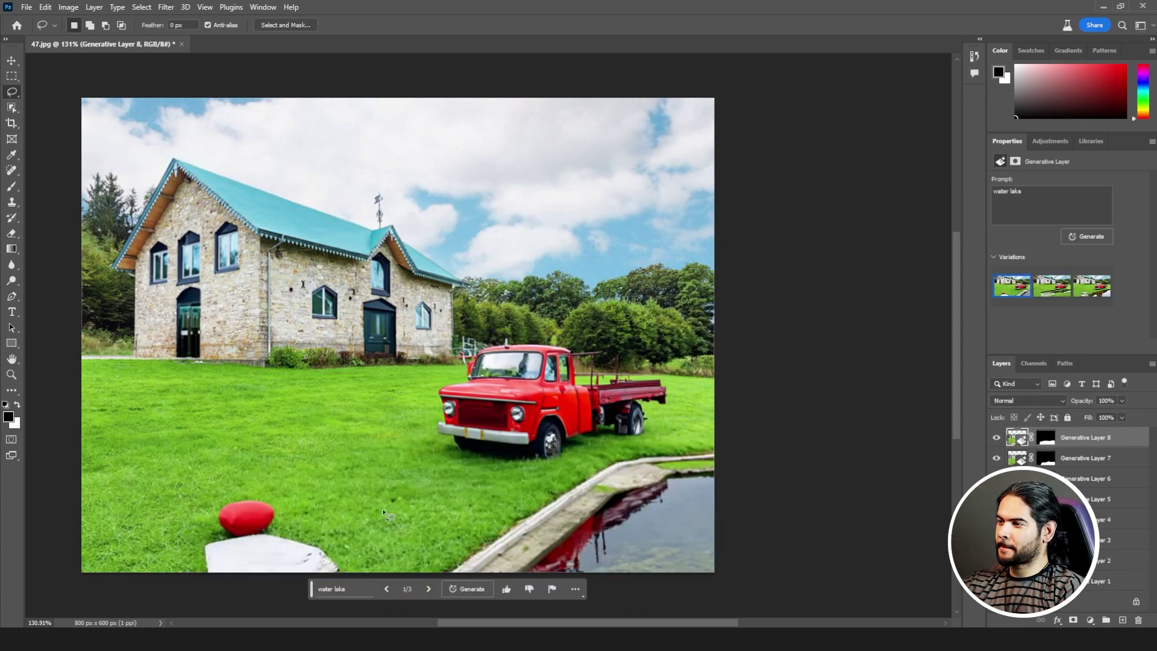
click(429, 589)
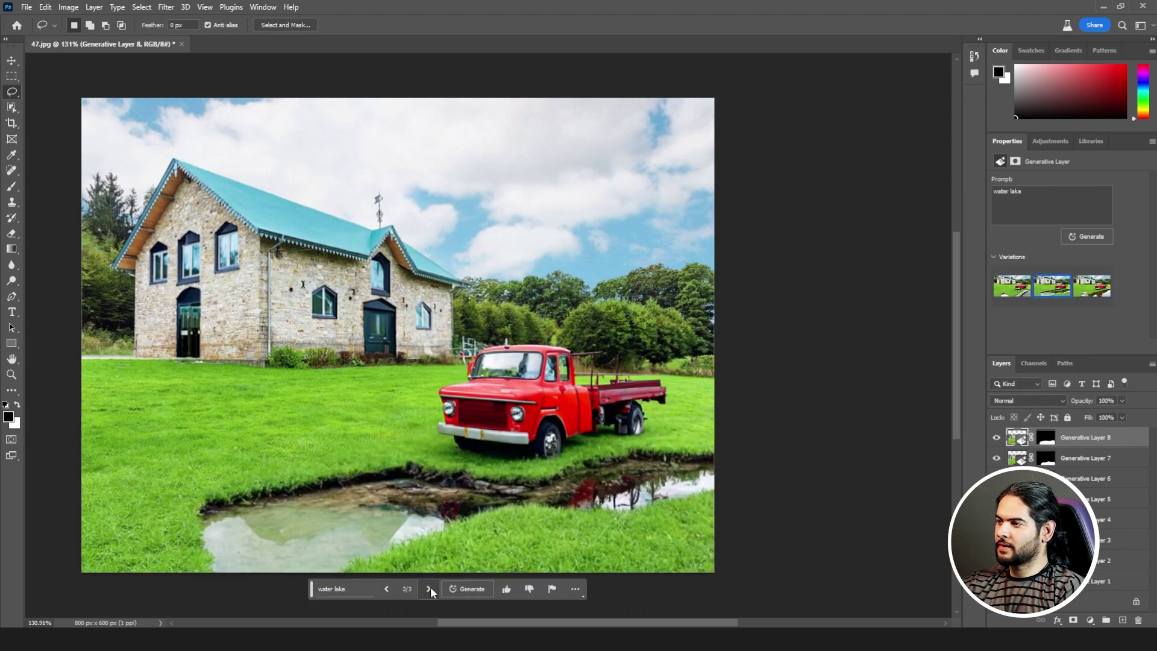
click(429, 589)
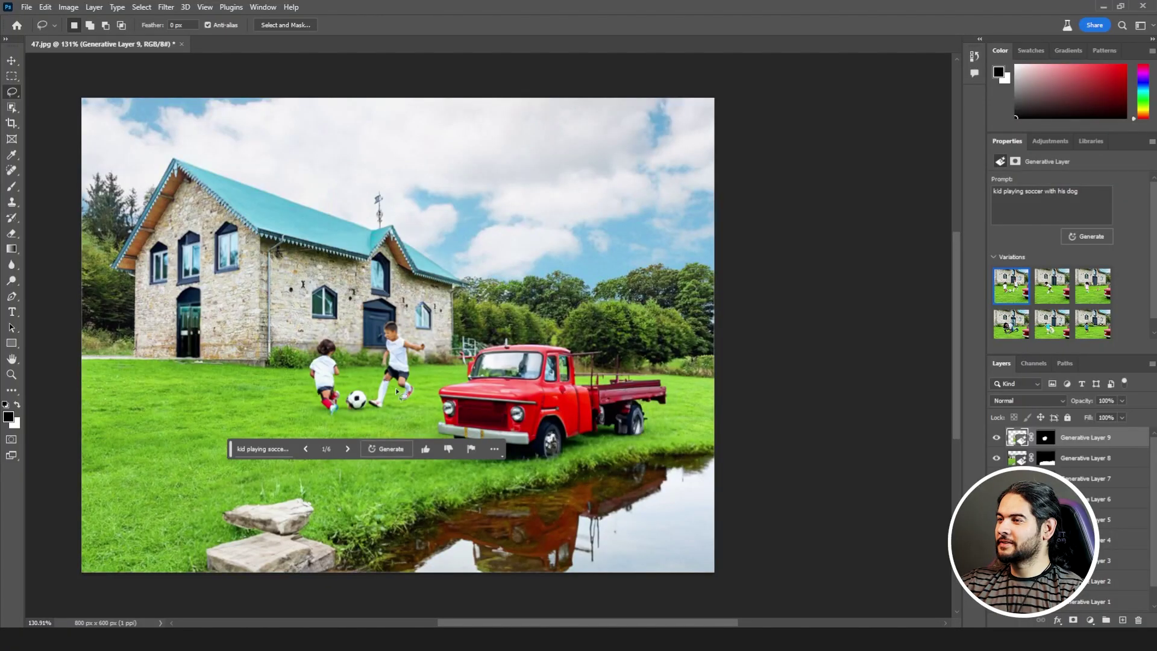
Regenerate the fill of the kid playing soccer with the prompt "an old man doing yoga" and compare variations, returning to the first
click(348, 448)
click(348, 449)
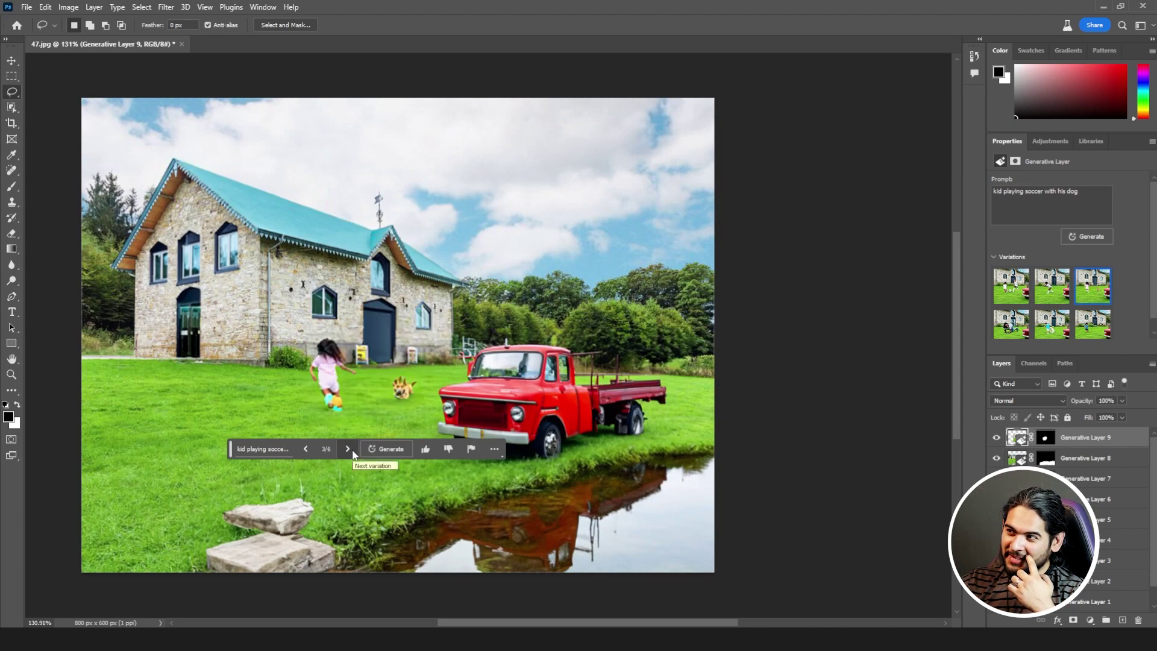
click(283, 449)
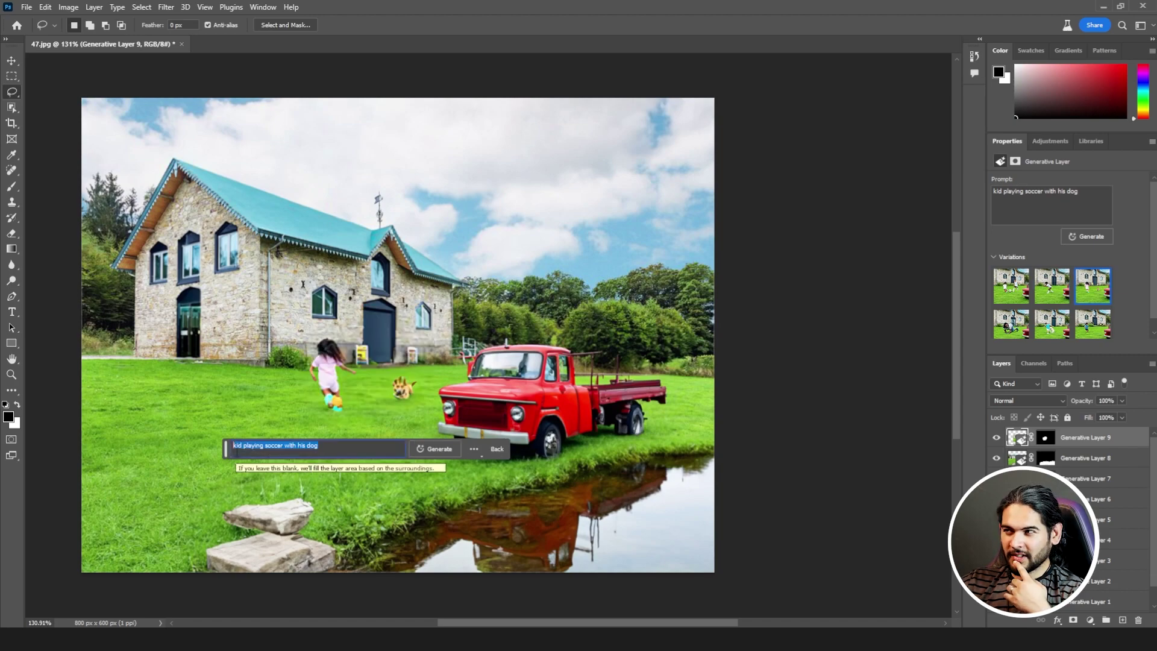
text(an old man doing yoga)
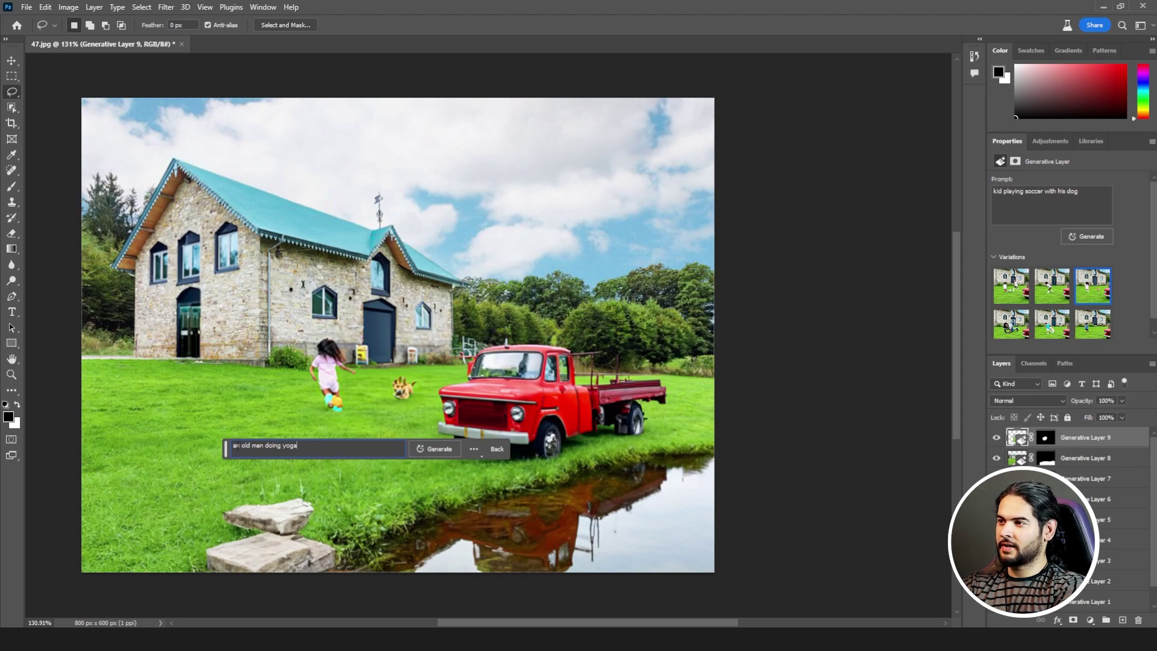
click(422, 448)
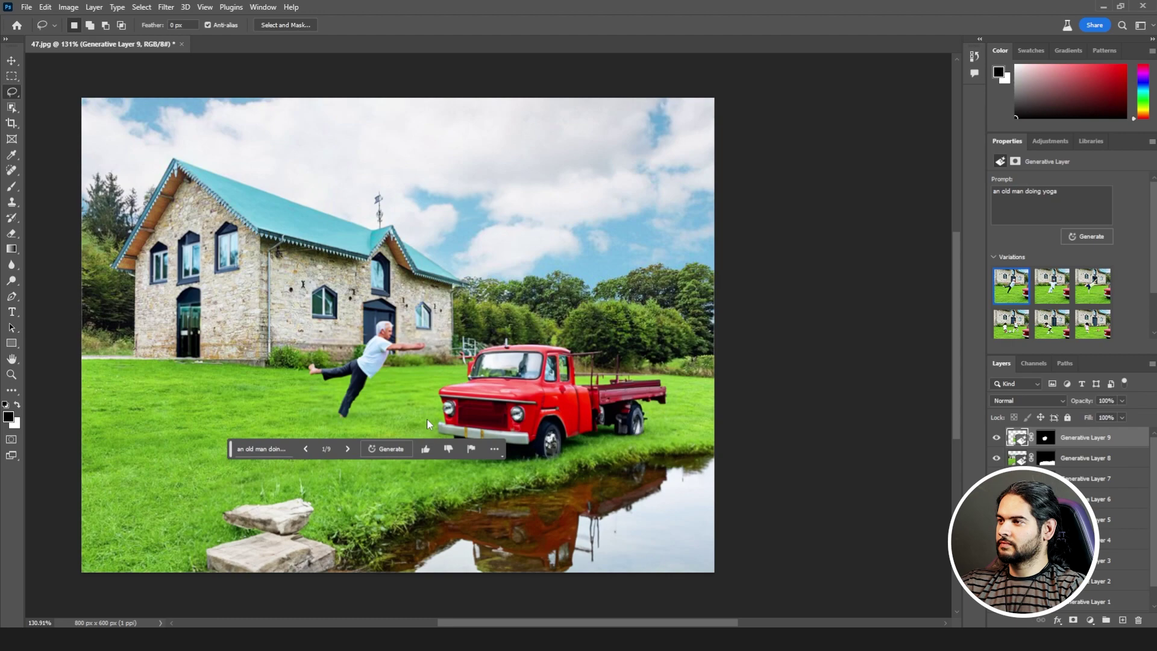
click(351, 447)
click(350, 447)
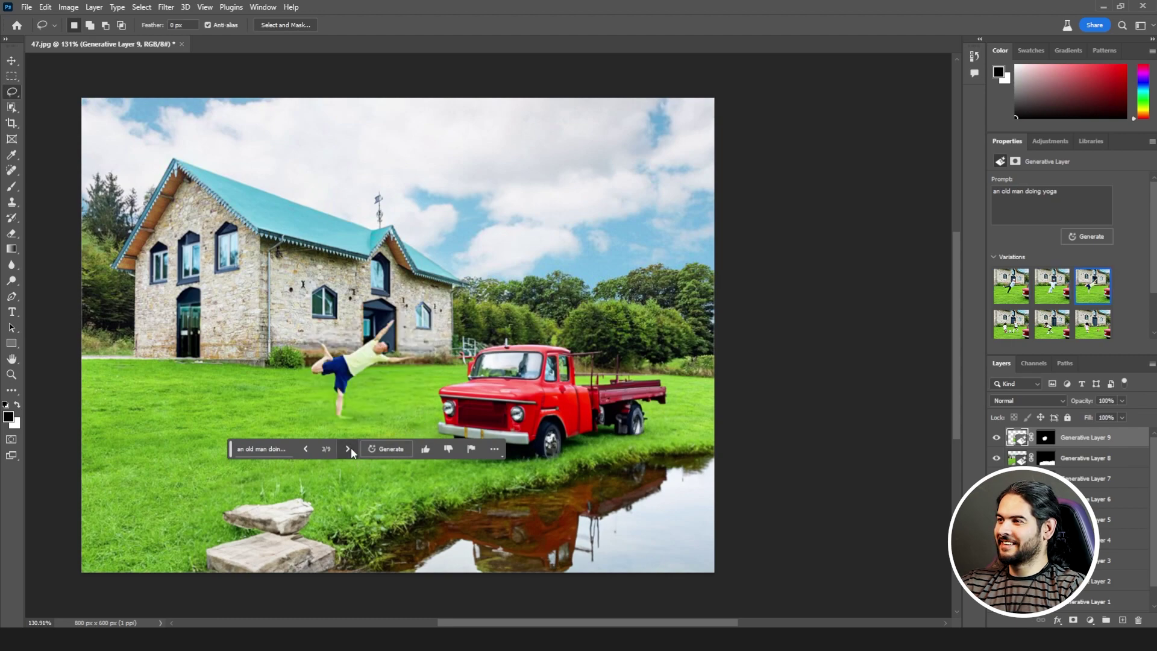
click(309, 450)
click(309, 449)
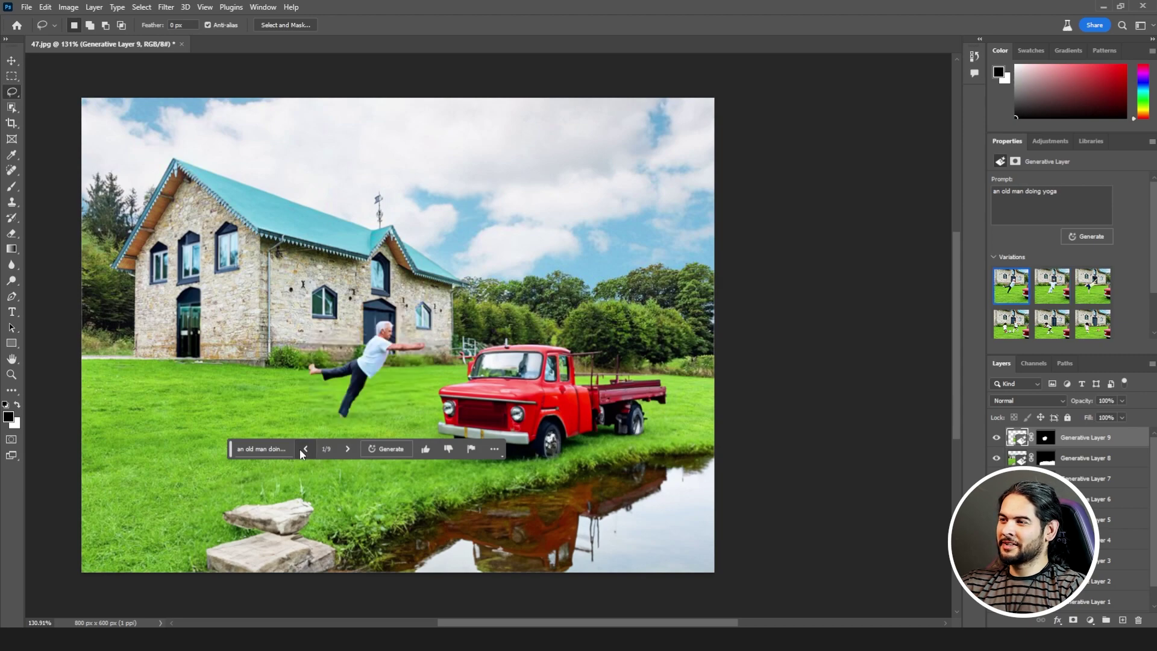
Regenerate the lawn fill in front of the house with the prompt "bbq" and choose the third variation
click(294, 449)
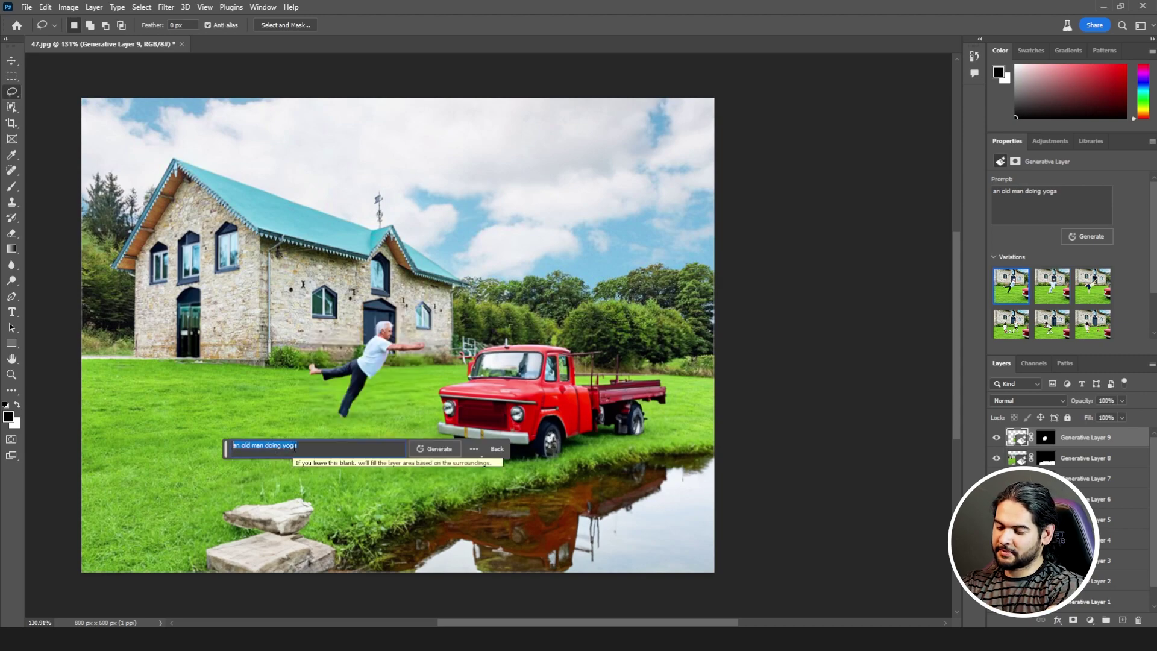
text(bbq)
key(Return)
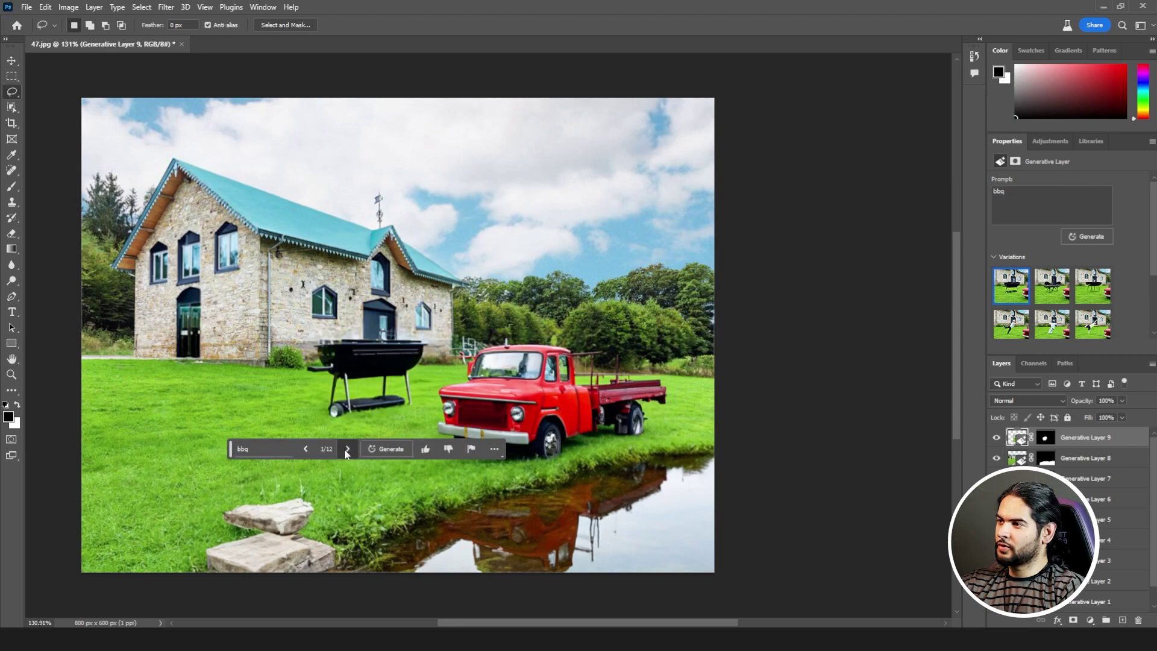
click(347, 449)
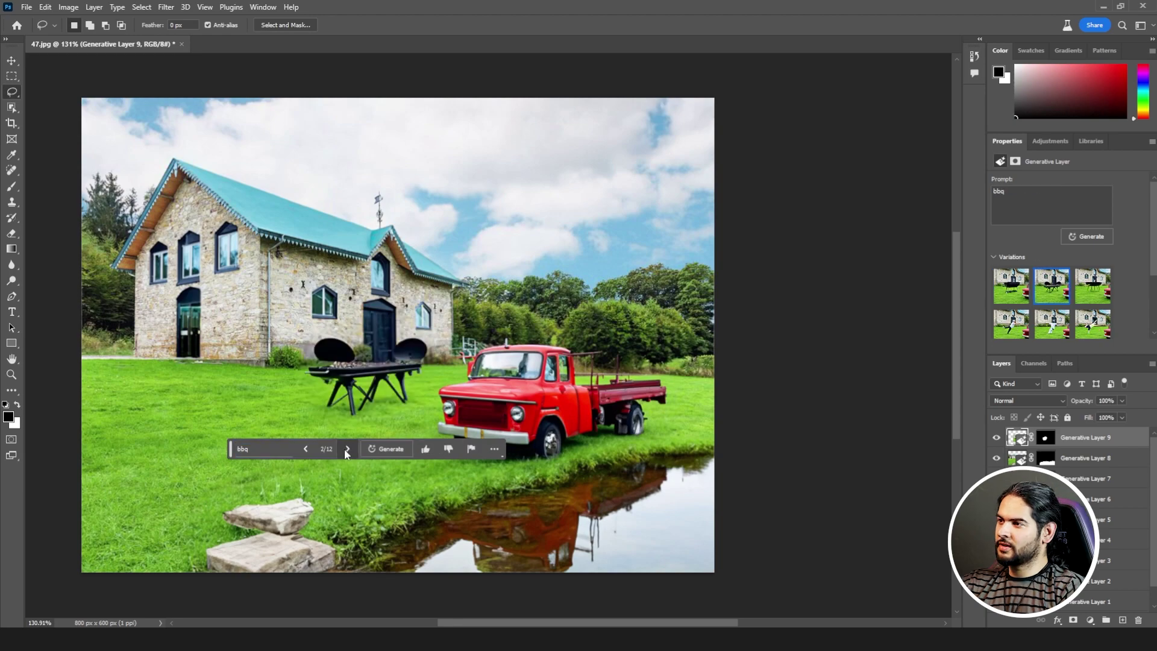
click(346, 448)
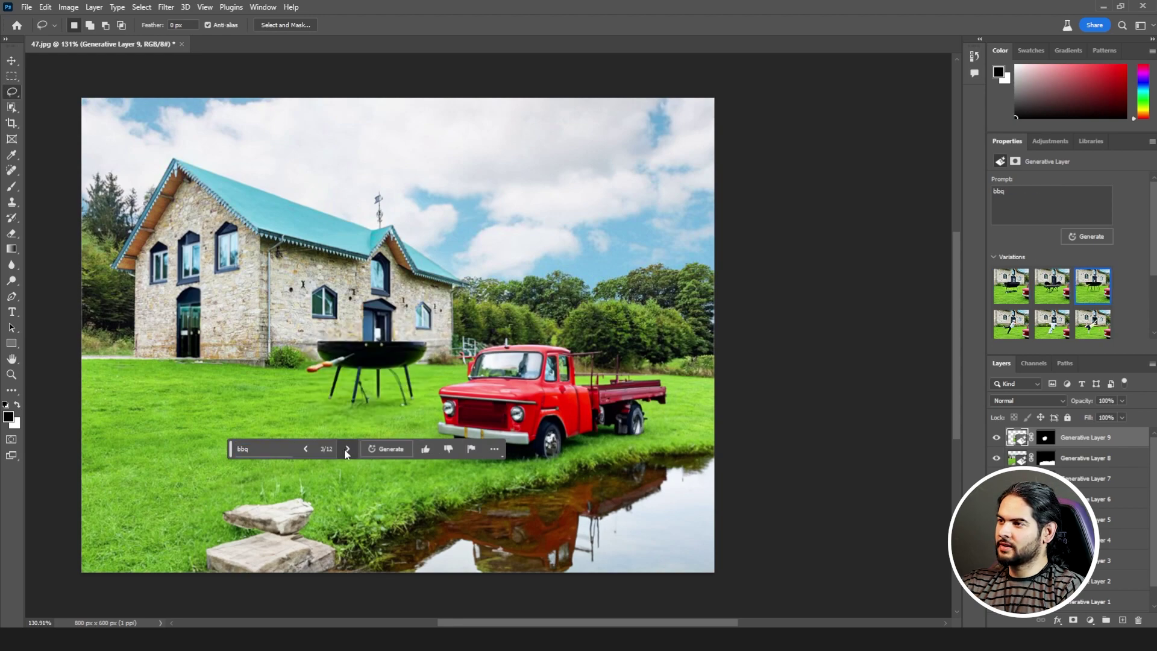
Regenerate the lawn fill in front of the house with the prompt "white dinning table with chairs"
click(306, 448)
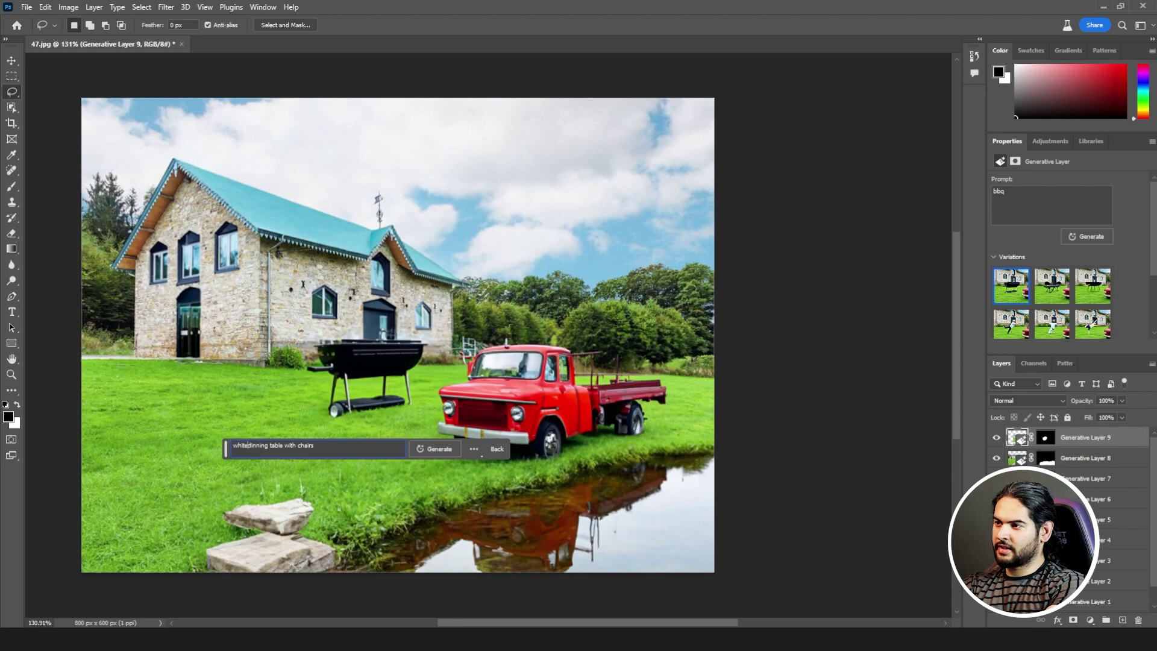
key(Return)
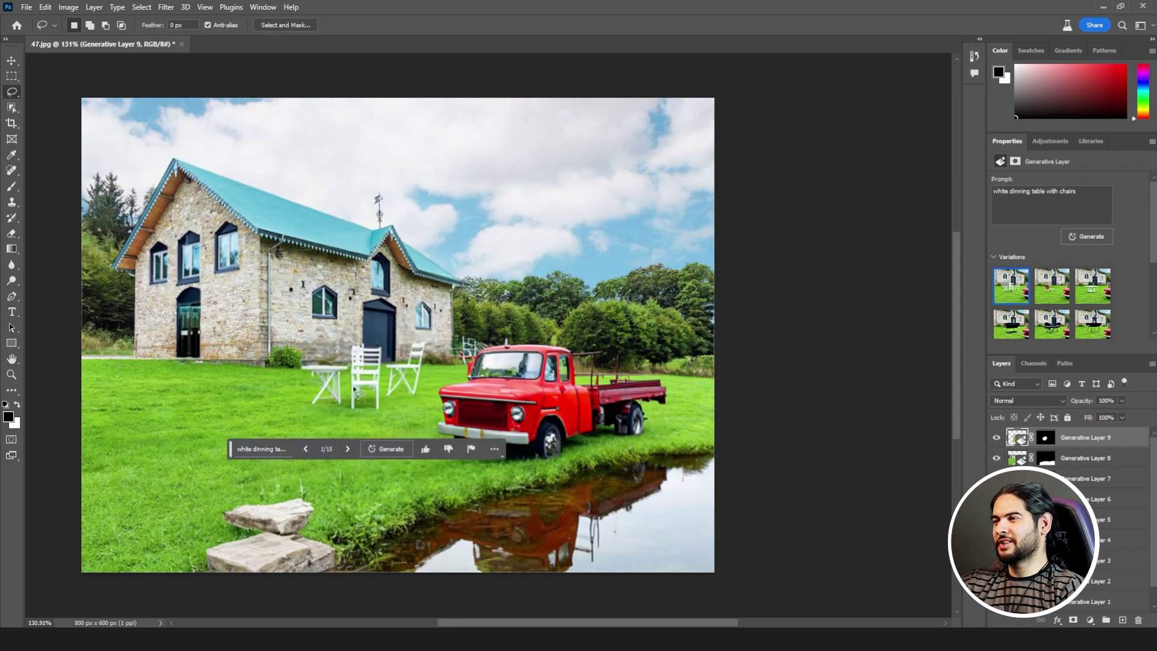
Outline a freehand area in the sky above the truck, generate a fill with the prompt "airplane", and choose the third variation
drag(492, 198, 521, 163)
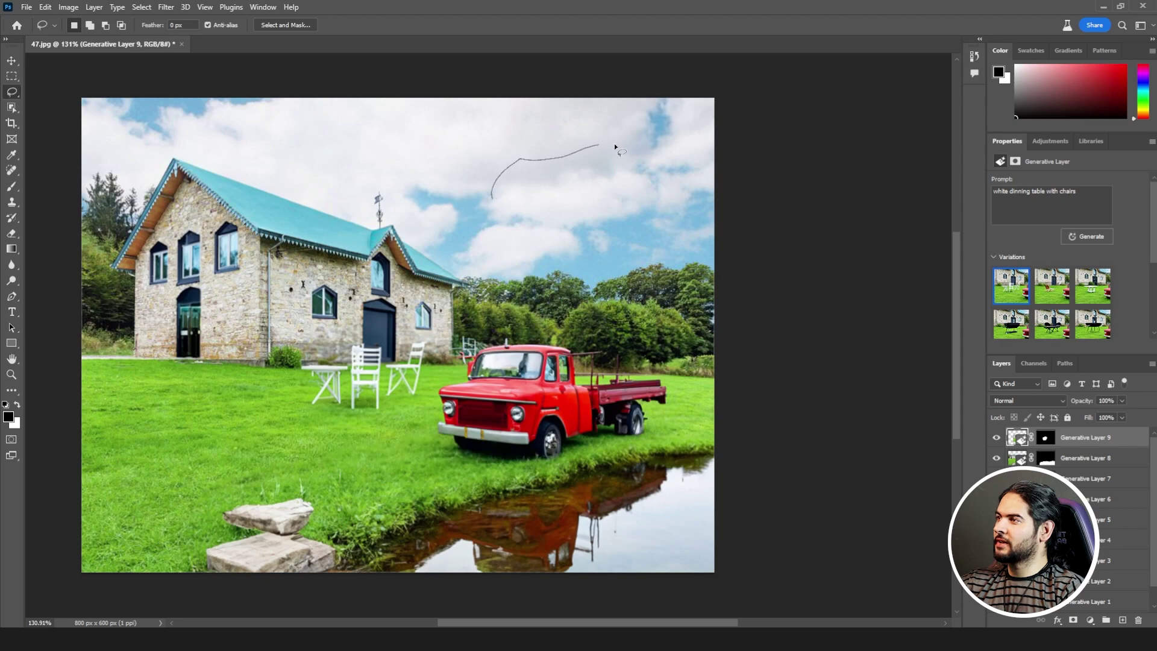
drag(615, 146, 493, 194)
click(470, 256)
key(Return)
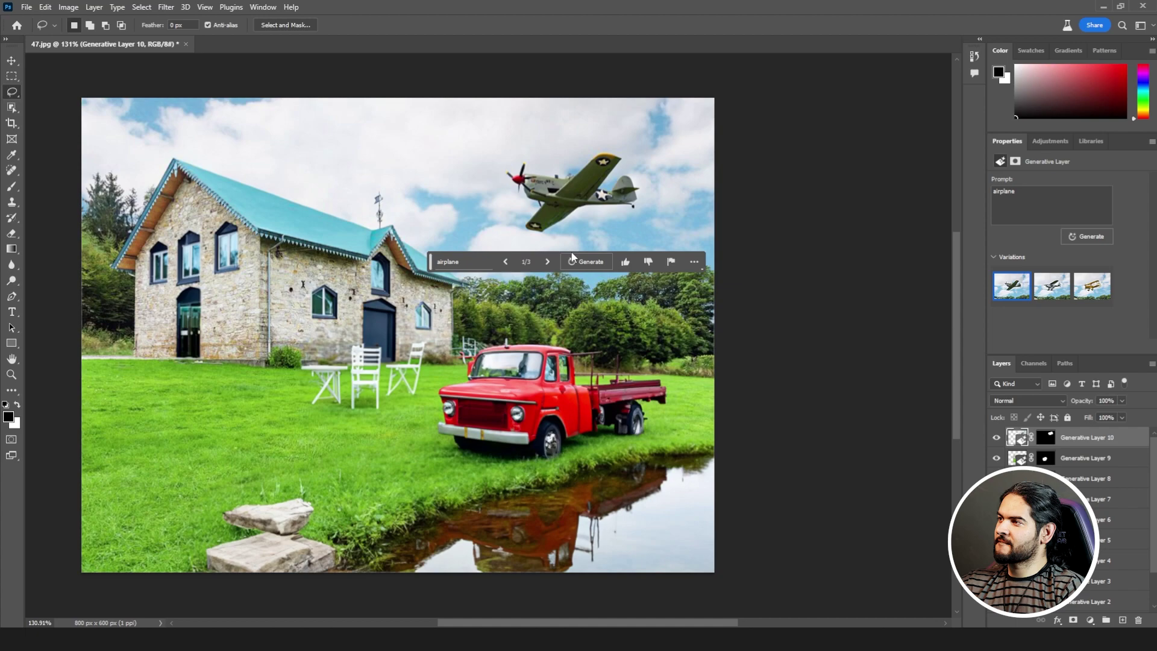
click(547, 263)
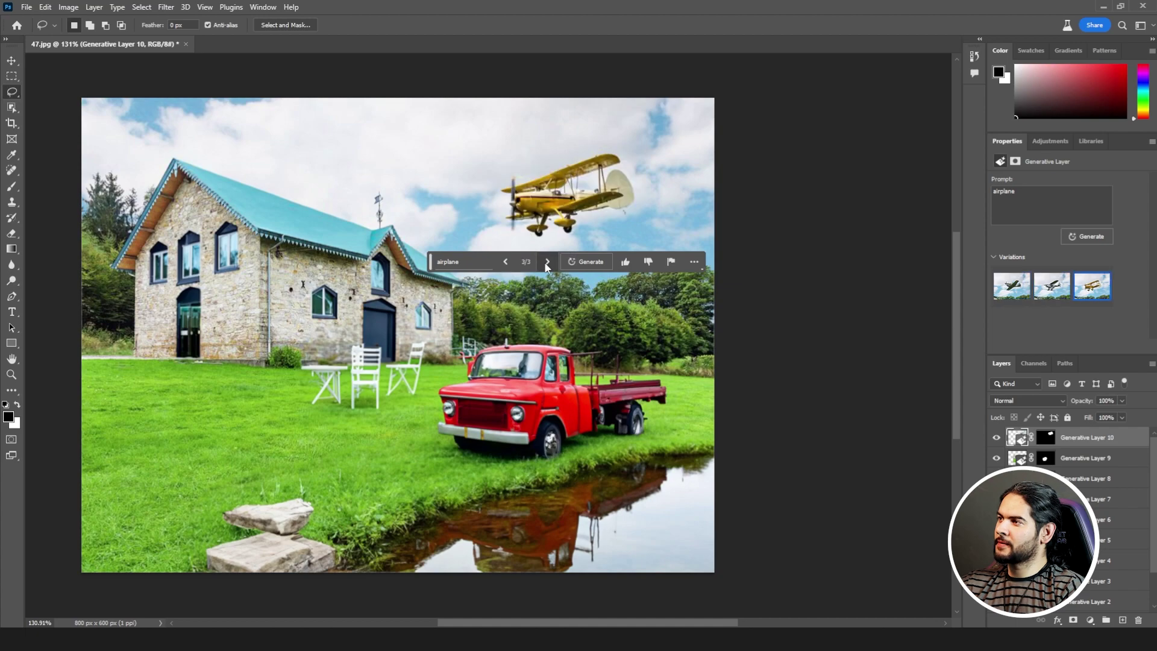
Regenerate the sky fill with the prompt "flying superman coming down to the truck", then with "flying spiderman", comparing the variations of each
click(463, 263)
text(fly)
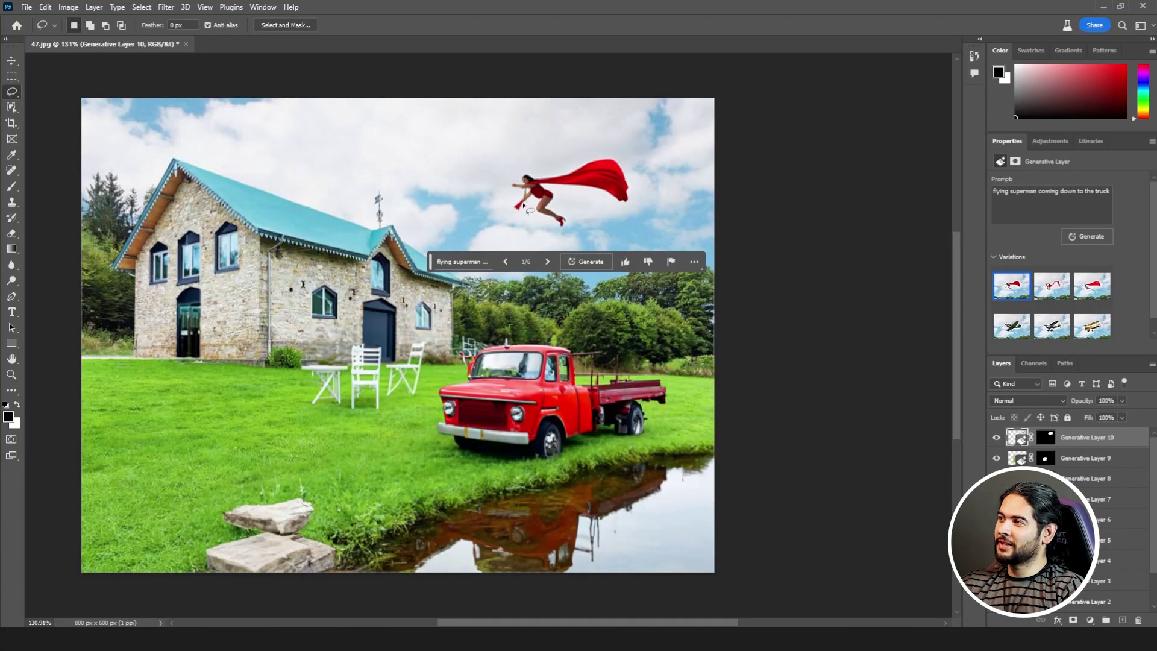
click(547, 261)
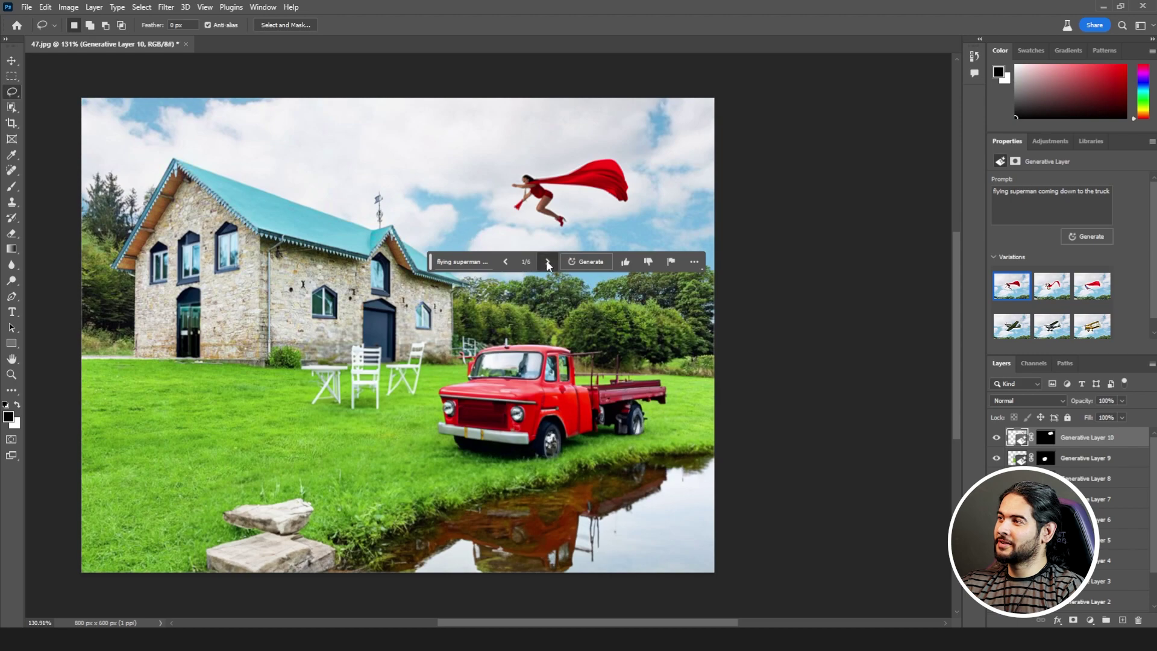
click(547, 262)
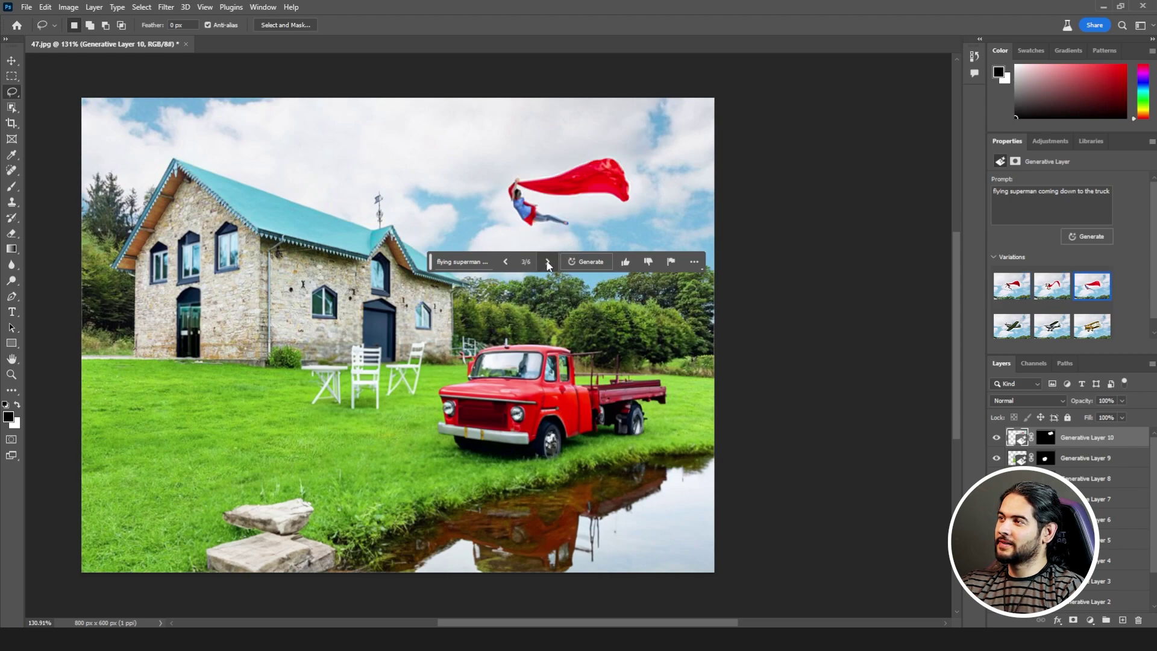
click(489, 265)
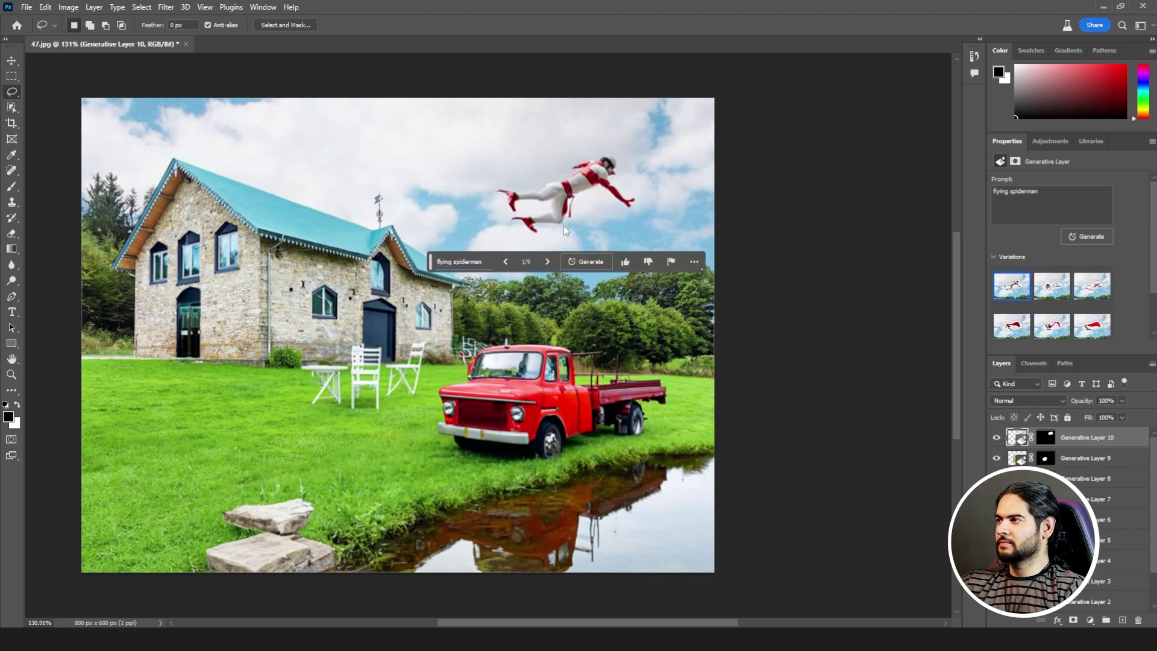
click(546, 262)
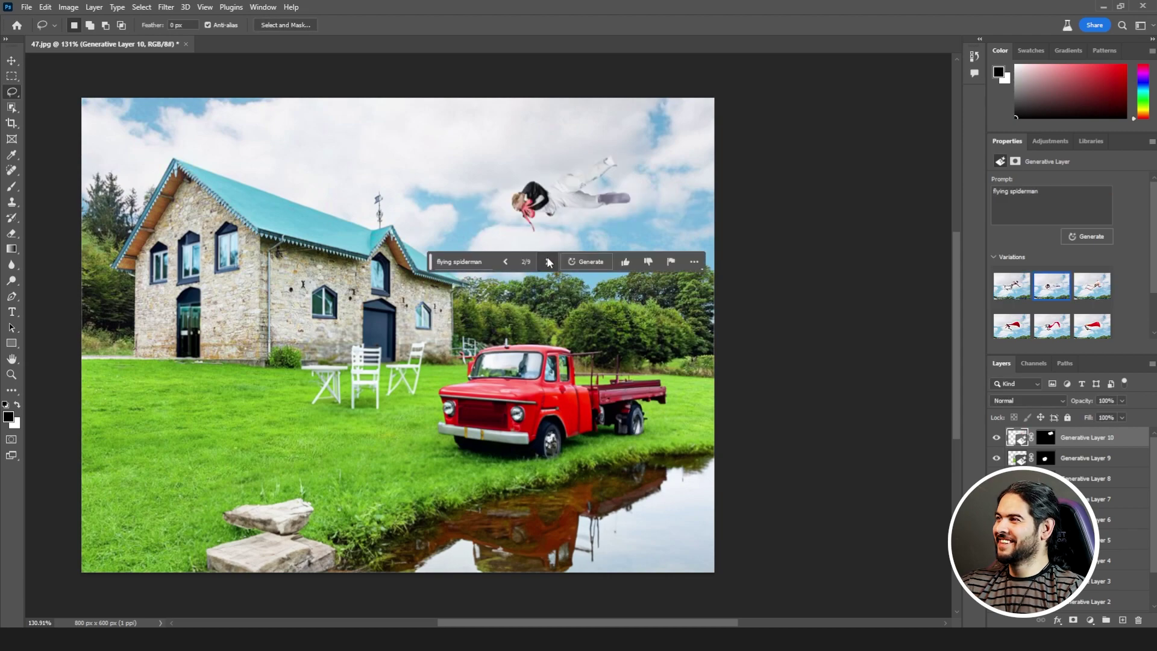
Regenerate the sky fill with the prompt "12 flying birds far away in the sky" and choose the second variation
click(507, 263)
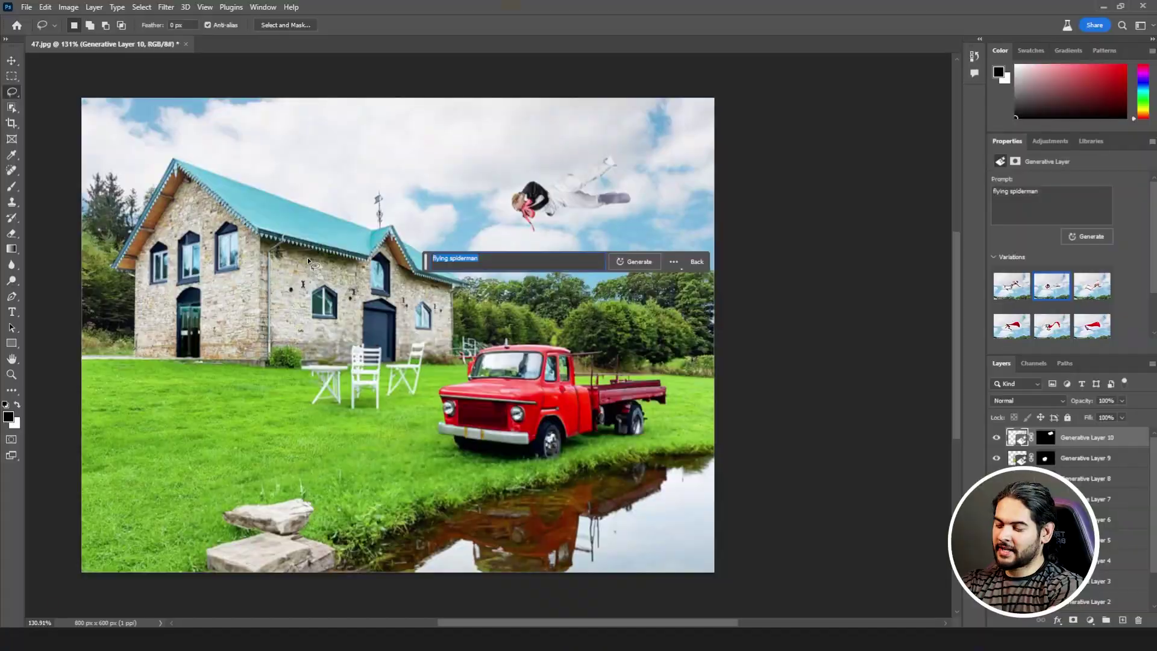
text(flying birds far away in the sky)
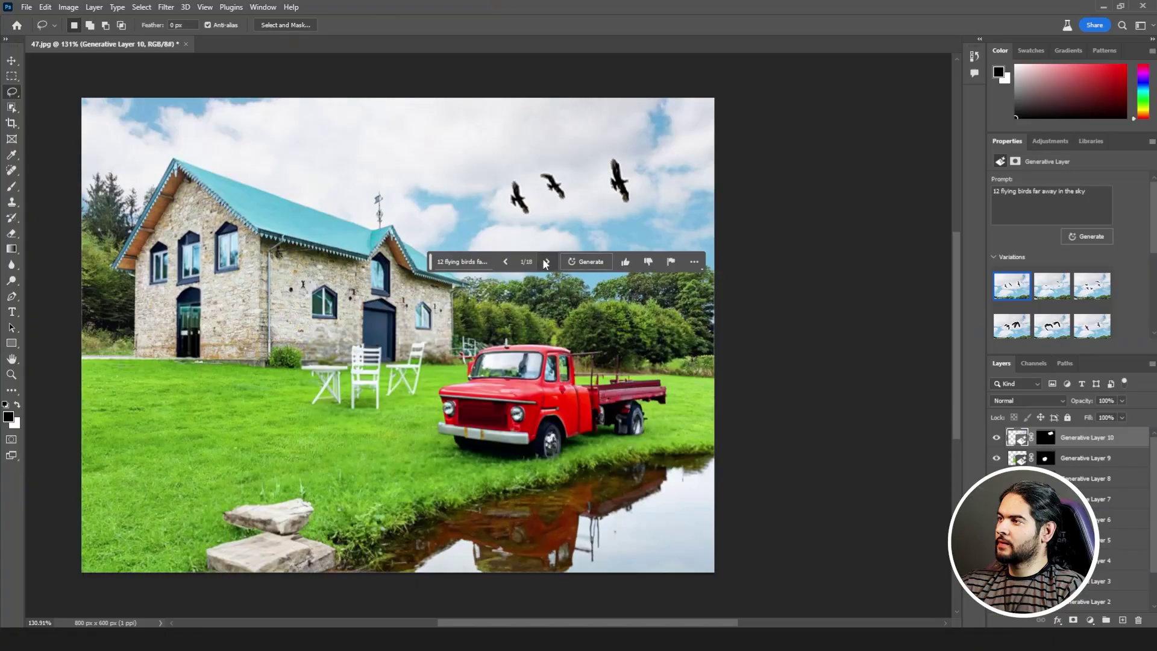
click(544, 260)
click(546, 261)
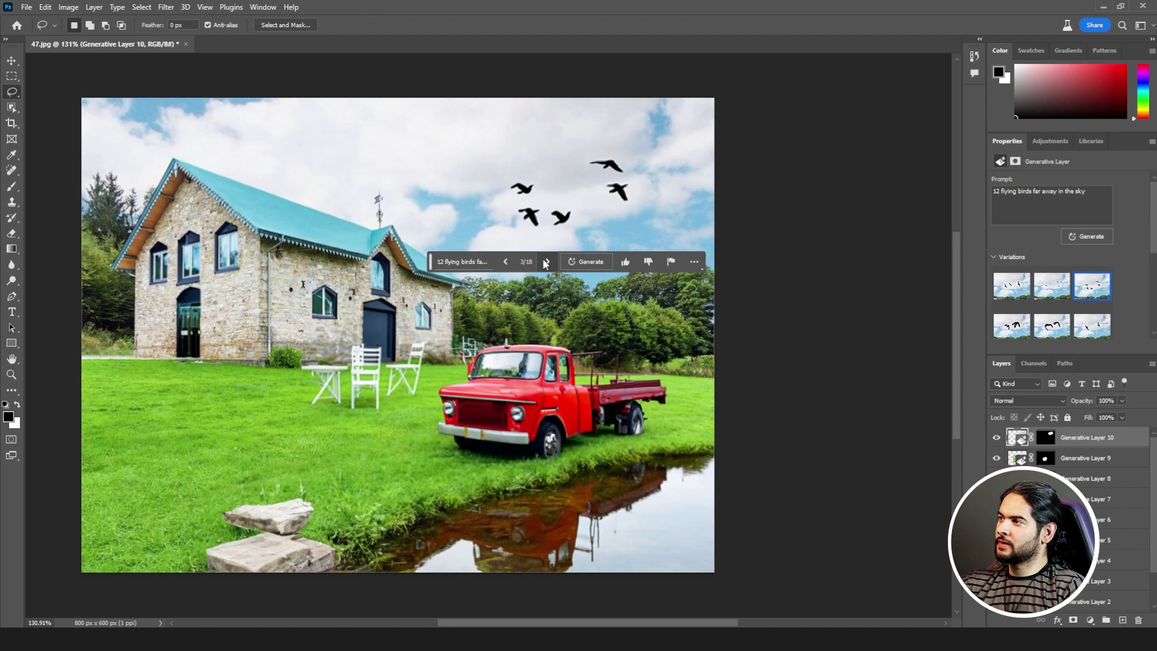
click(505, 261)
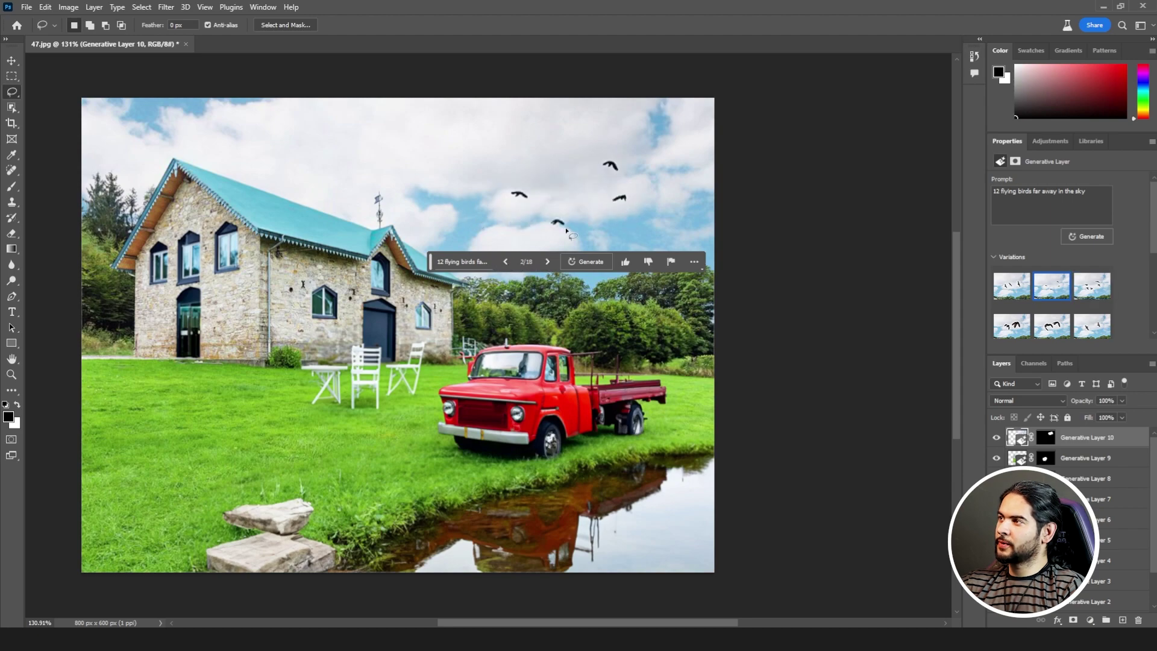